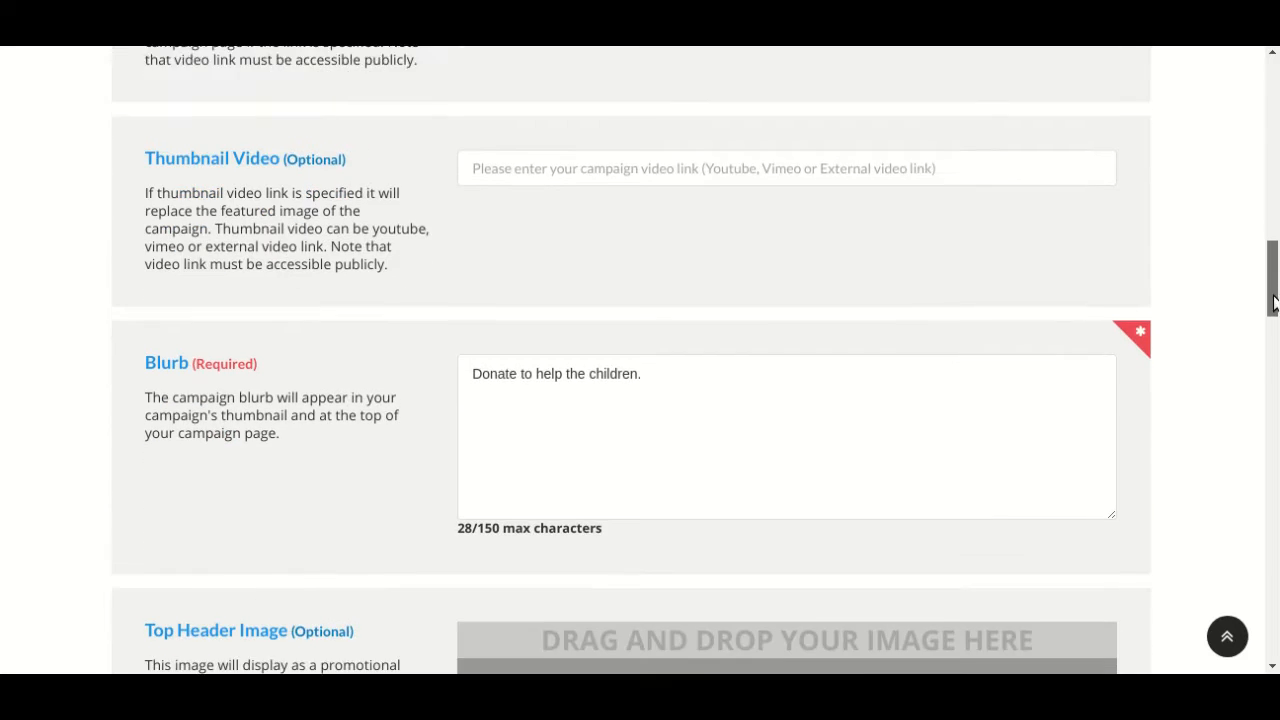
Step: Review the campaign's remaining Basics settings through the funding duration, and its Details page from team and description to links and Google Analytics ID
drag(1274, 302, 1268, 591)
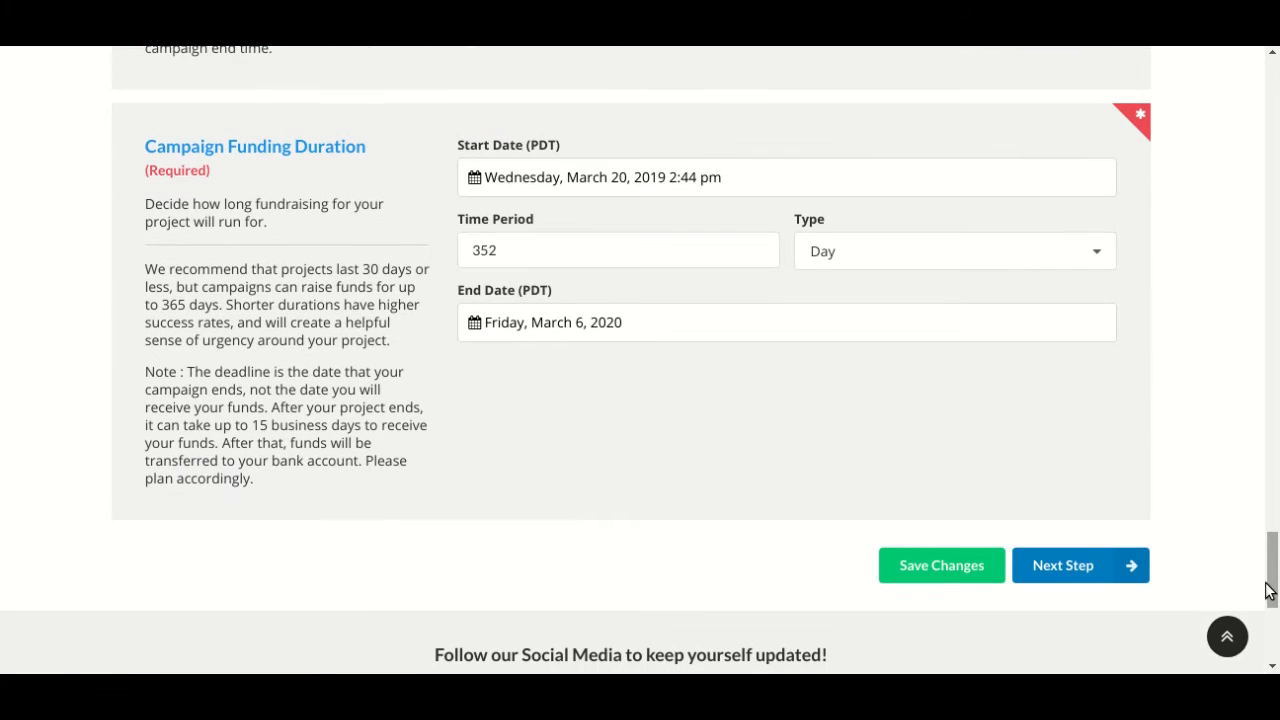
click(1229, 635)
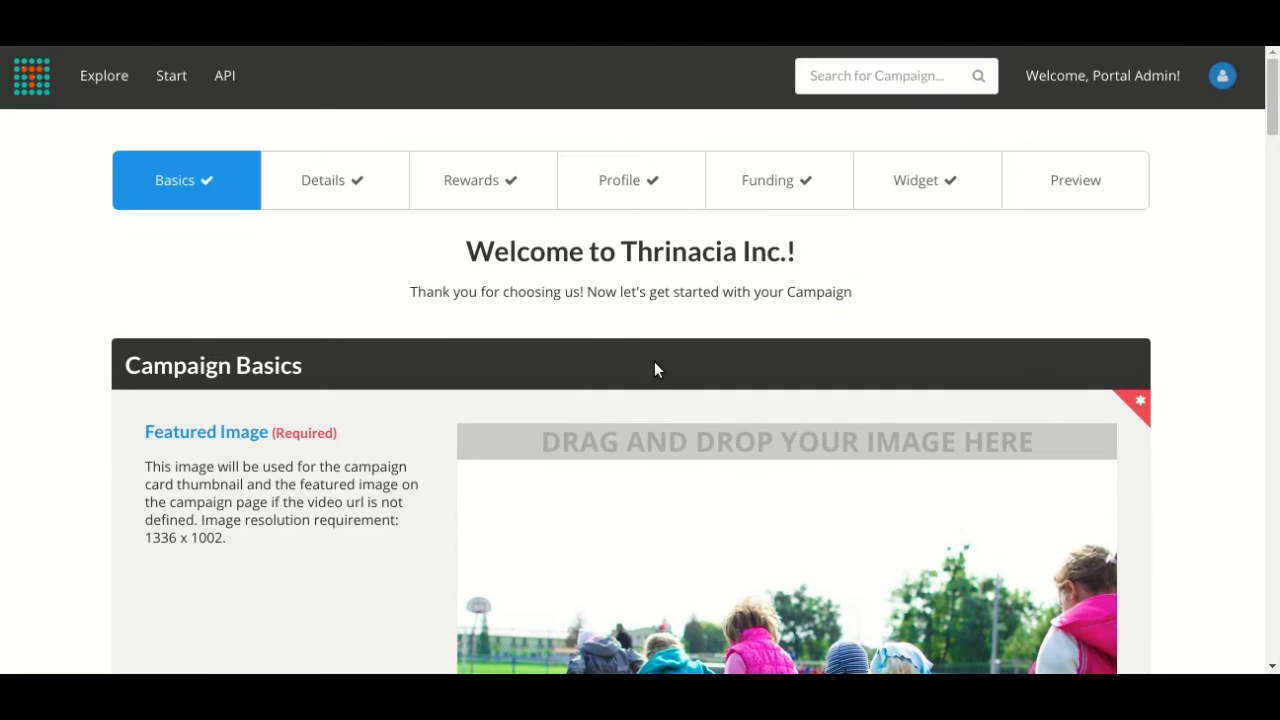
click(363, 209)
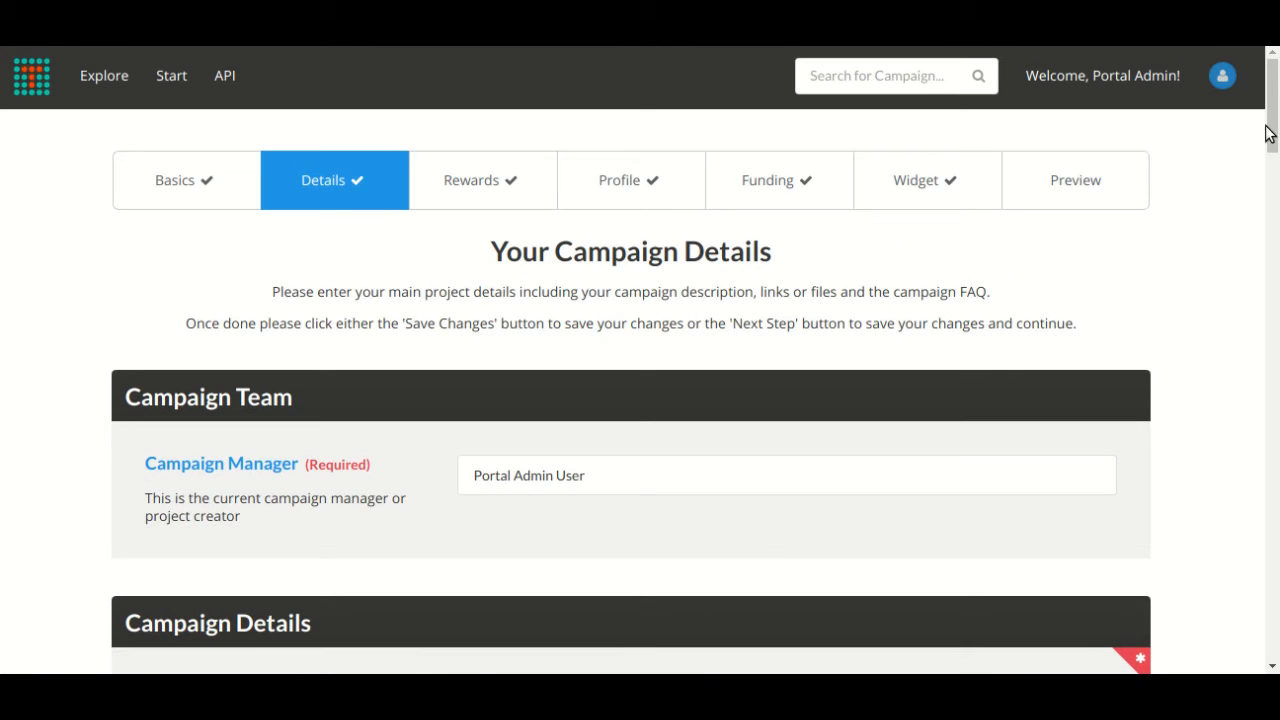
scroll(640, 400, down, 4)
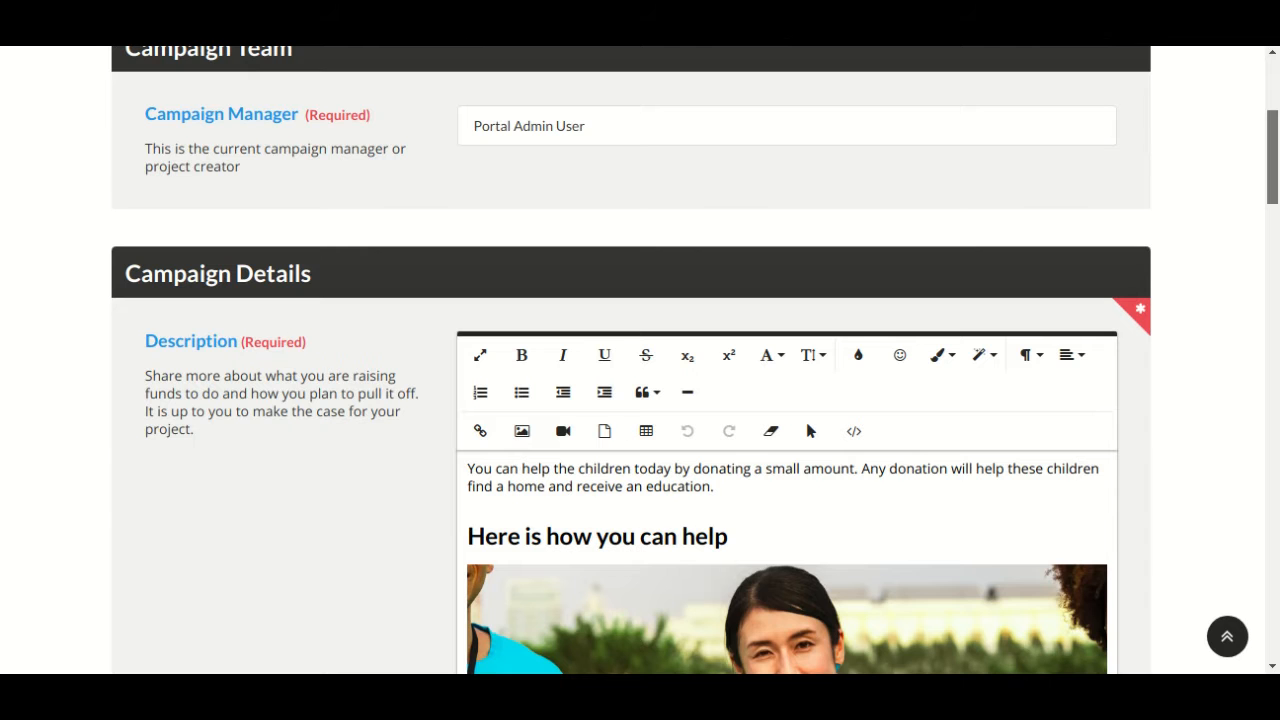
scroll(640, 400, down, 3)
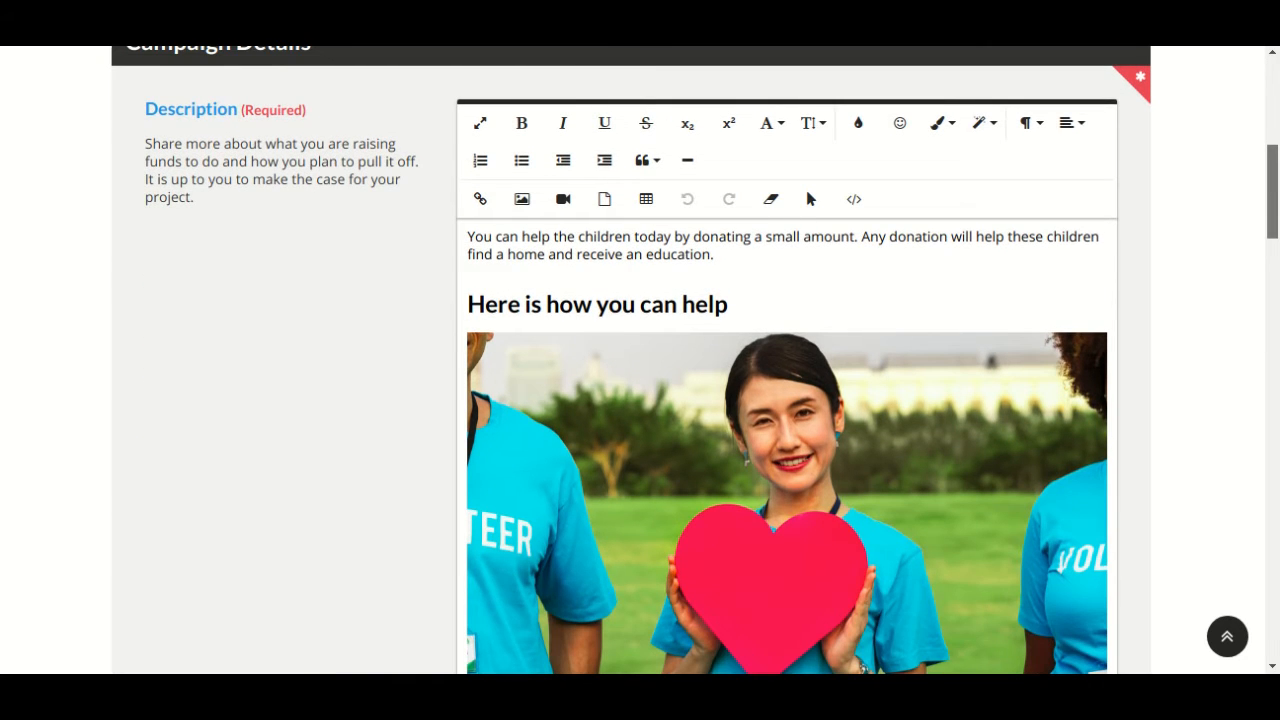
drag(1268, 221, 1250, 571)
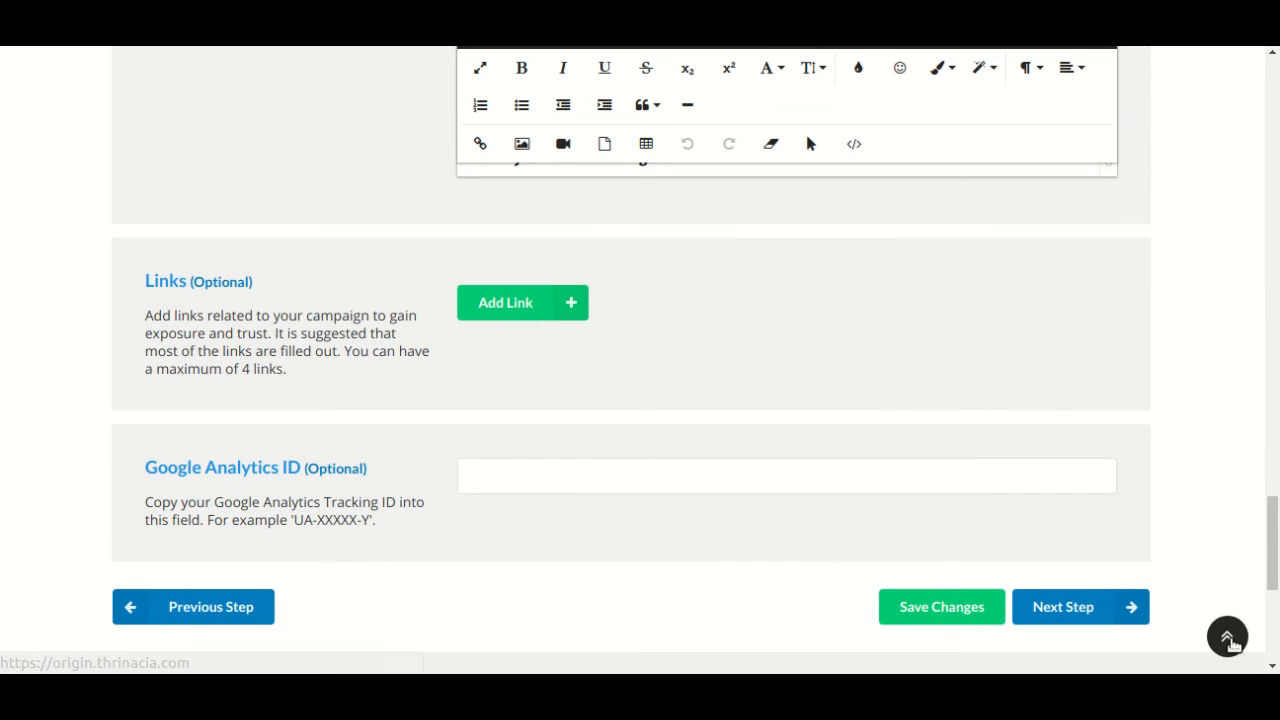
click(1229, 639)
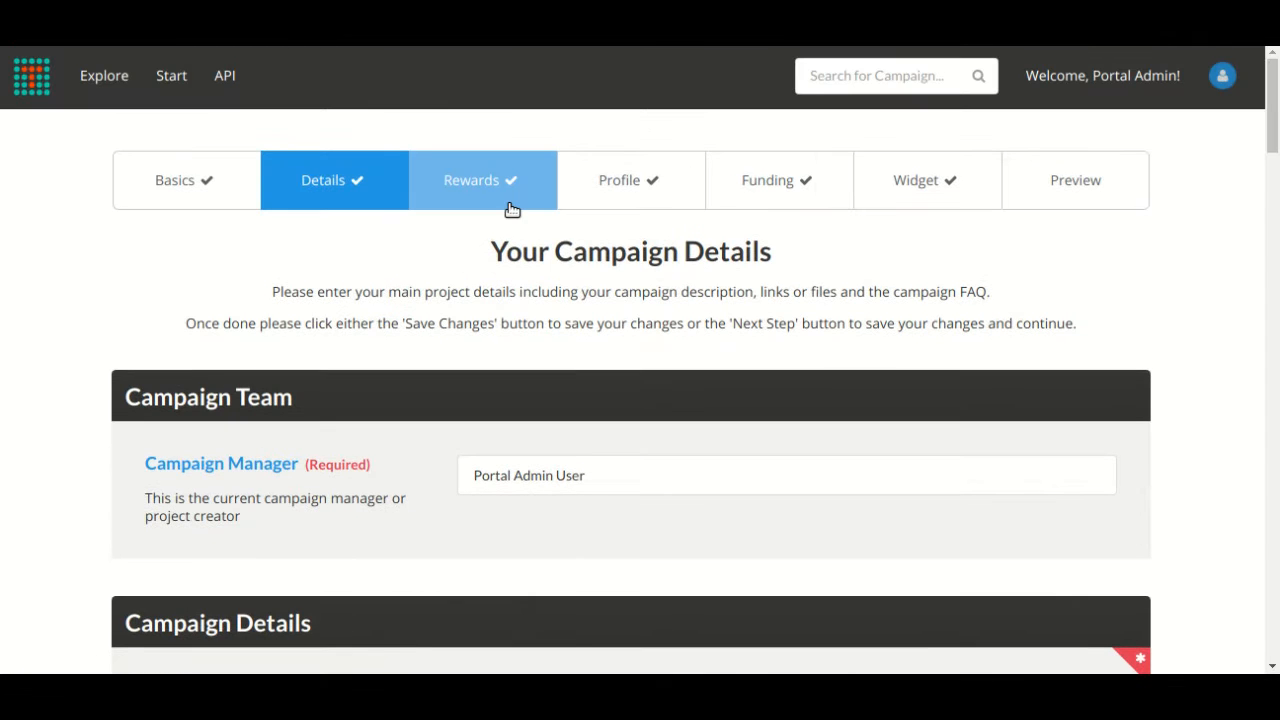
Step: Review the campaign's Rewards page, from the pagination setting through each reward's amount, name, description, item limit and delivery options
click(527, 220)
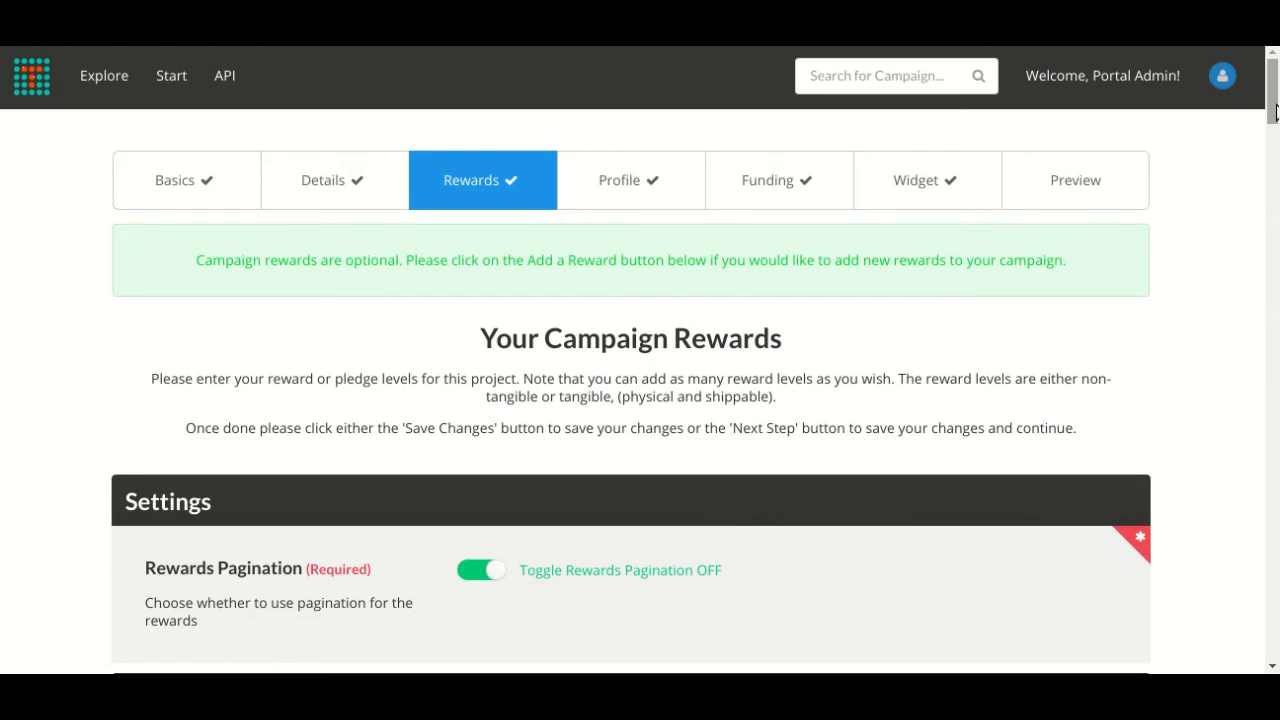
scroll(1276, 108, down, 5)
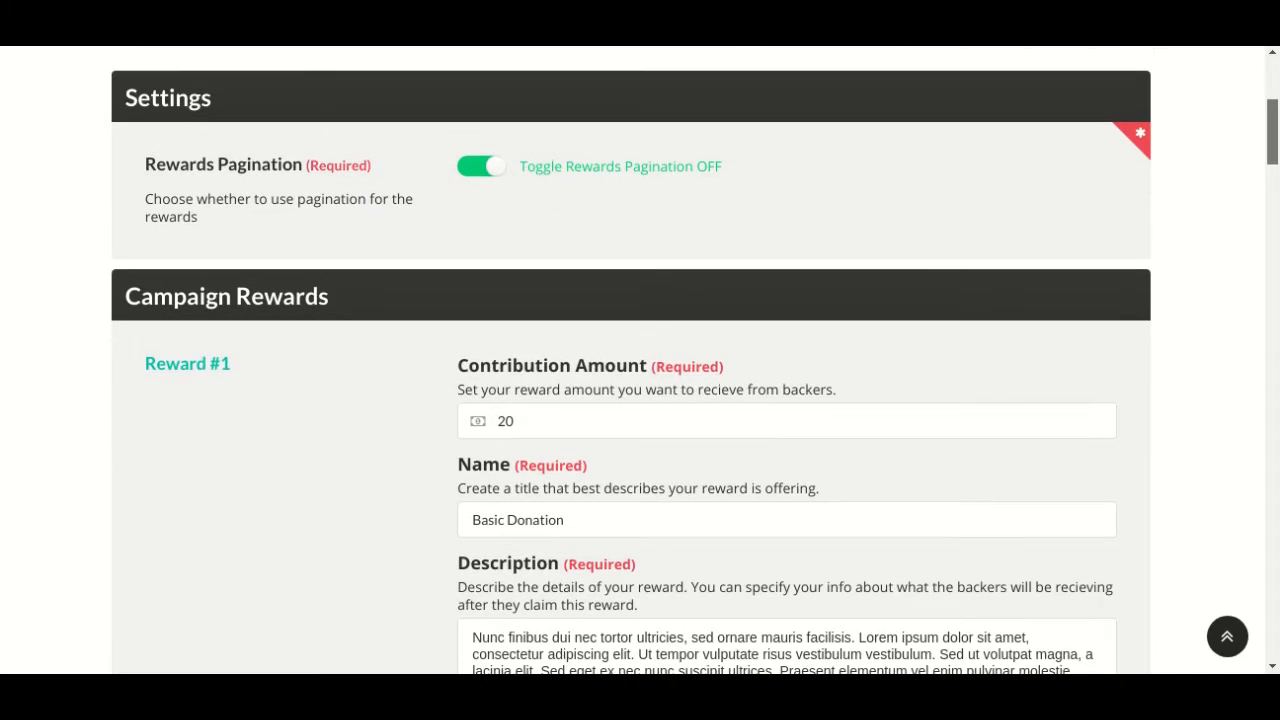
scroll(640, 360, down, 3)
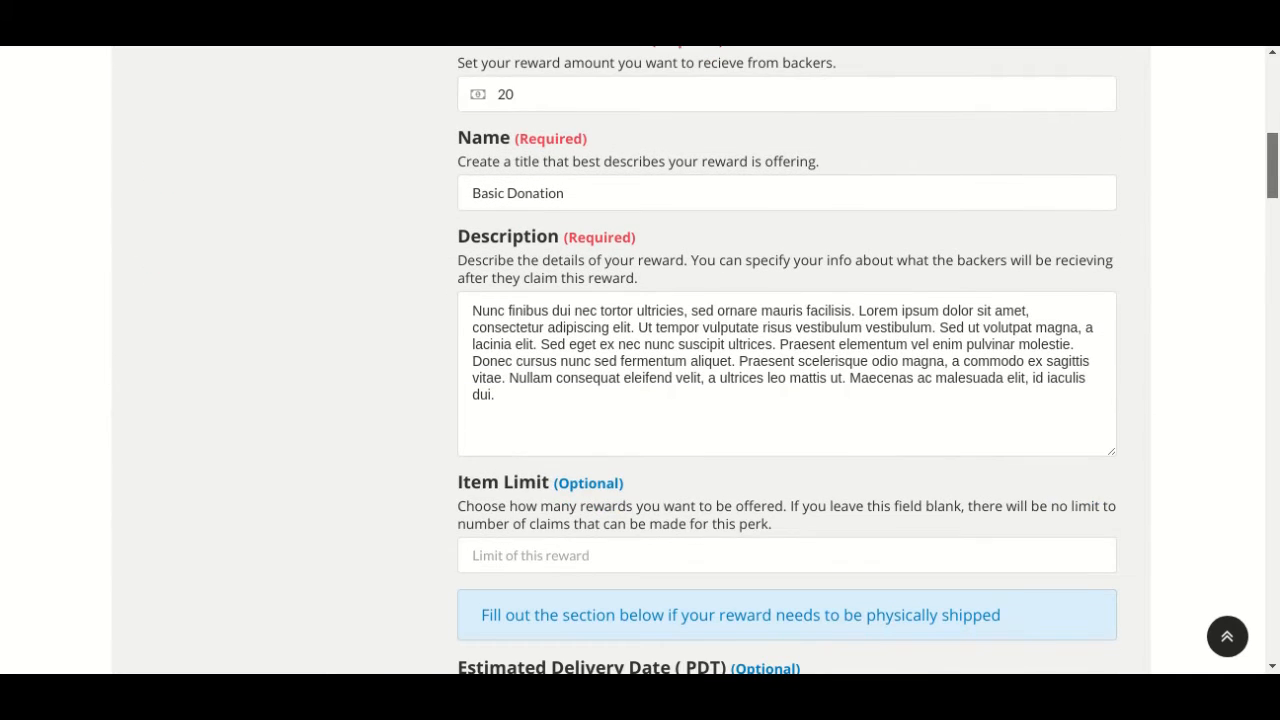
scroll(640, 360, down, 8)
scroll(1276, 366, down, 9)
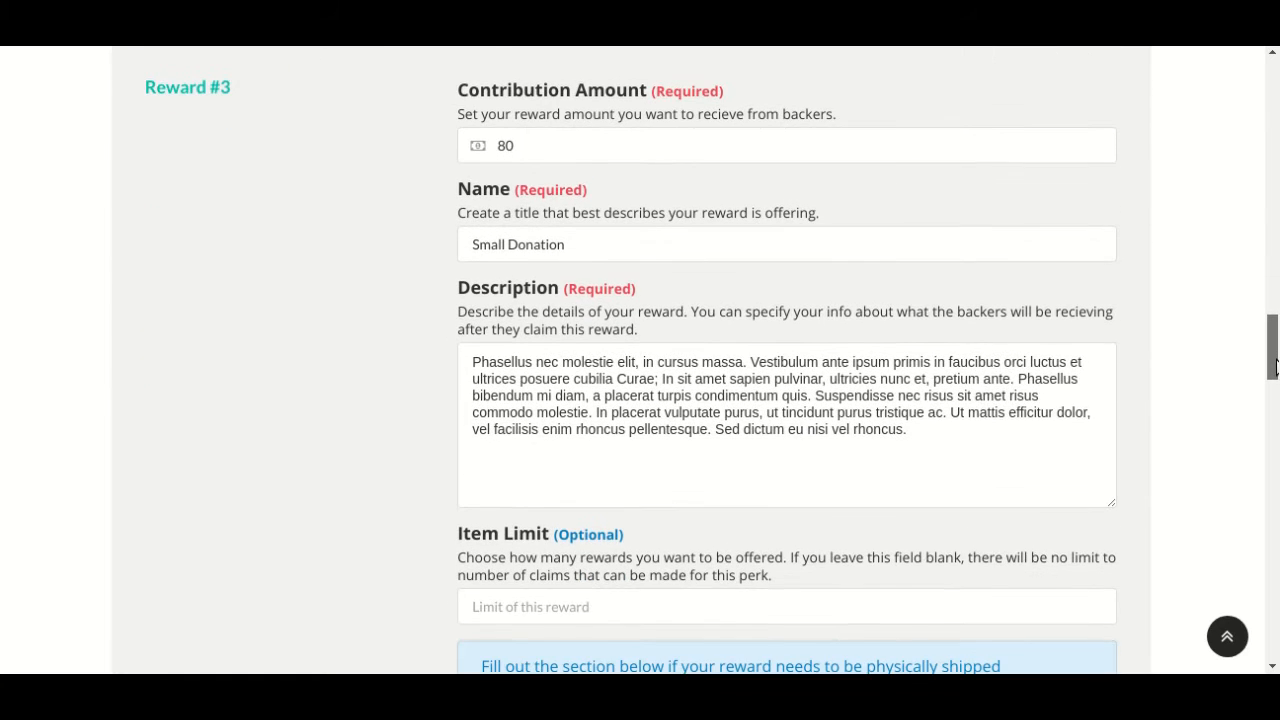
drag(1276, 366, 1262, 610)
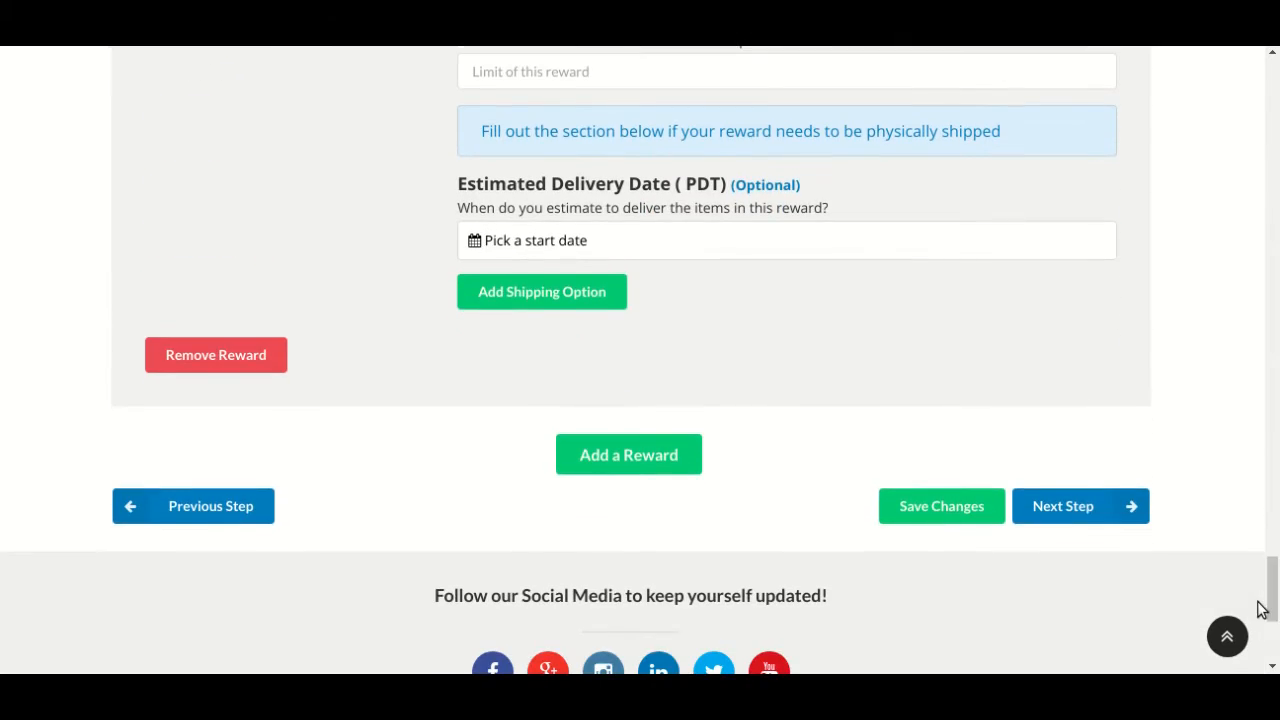
click(1228, 637)
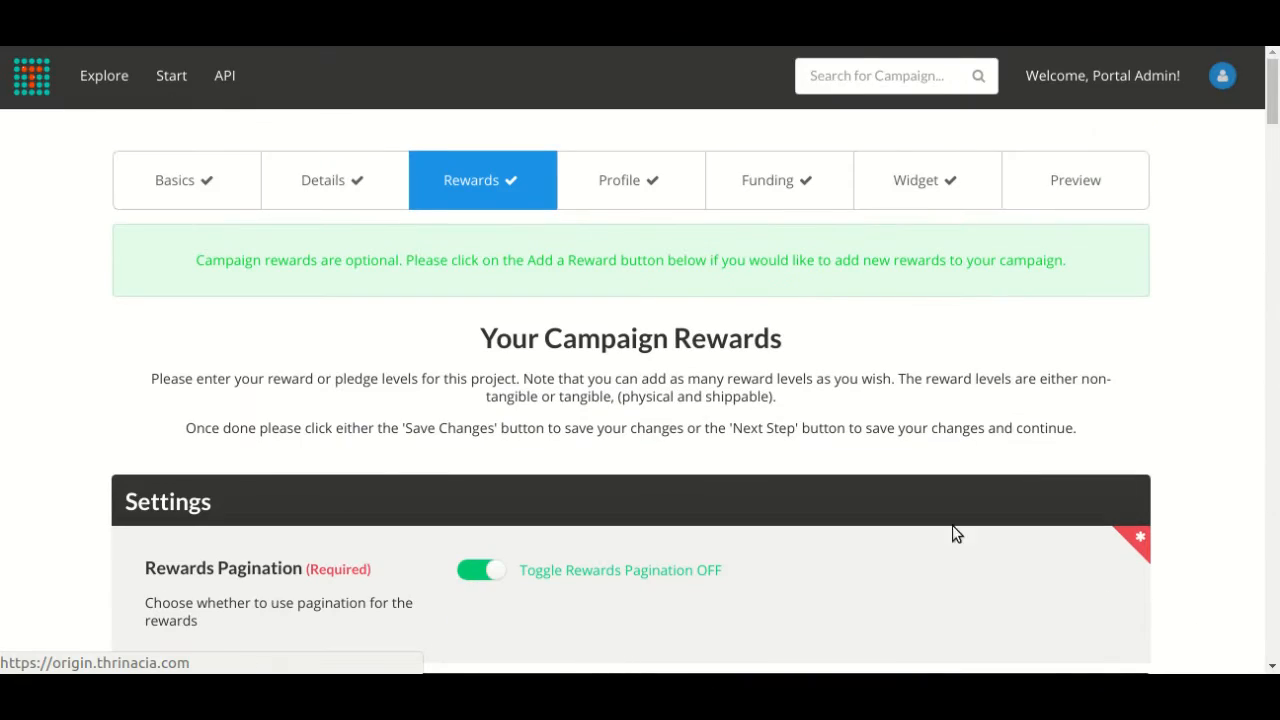
Step: Review the campaign's Profile page, covering profile type, avatar, name, address, biography and links
click(646, 193)
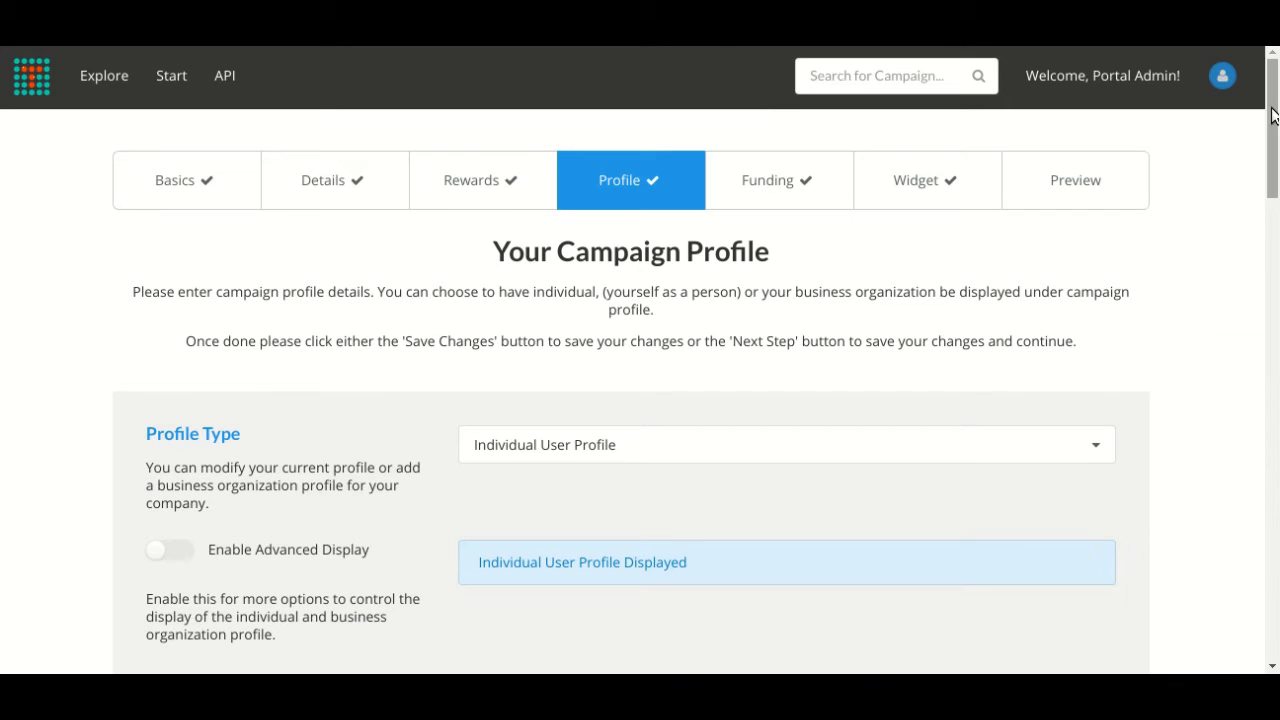
scroll(1274, 110, down, 4)
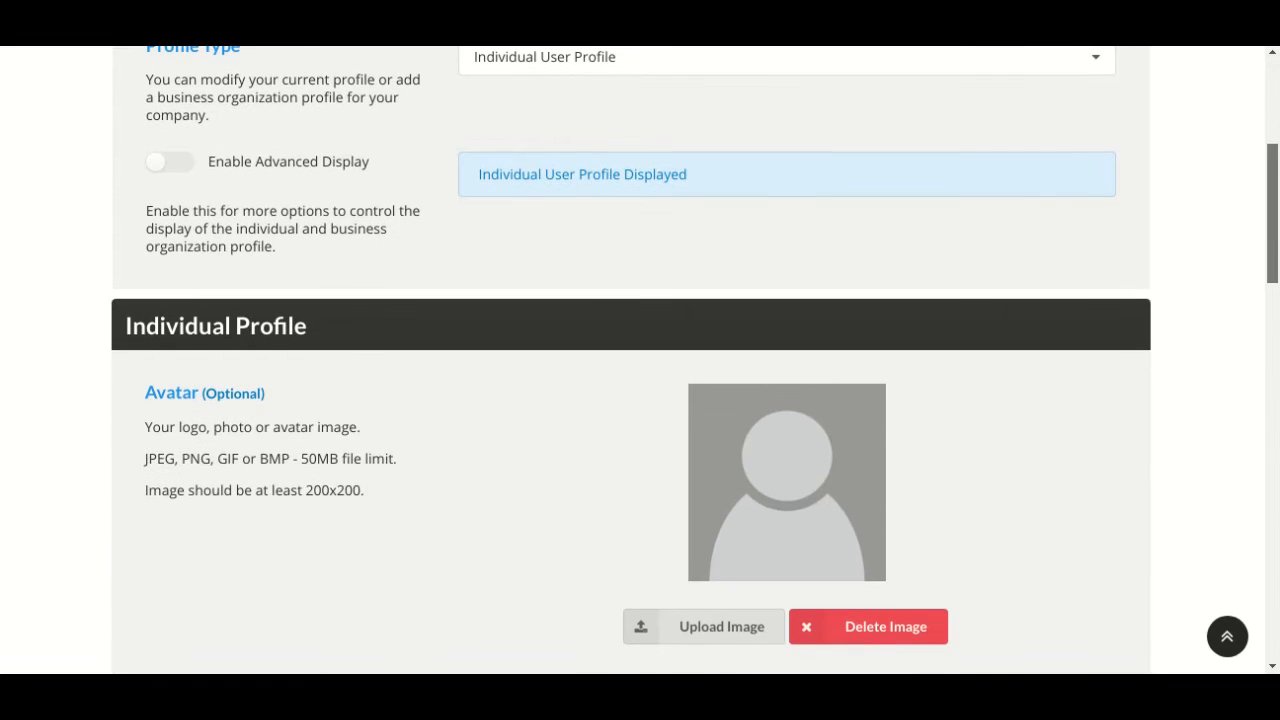
scroll(1270, 230, down, 4)
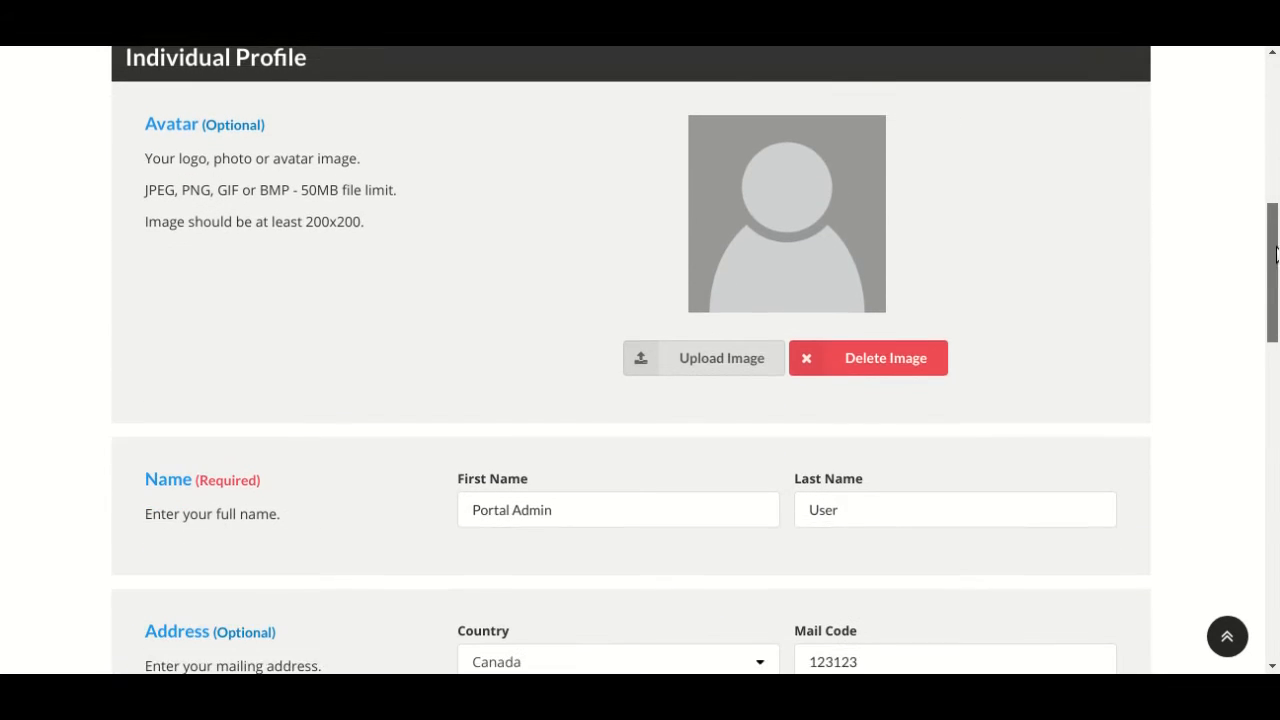
drag(1270, 297, 1261, 477)
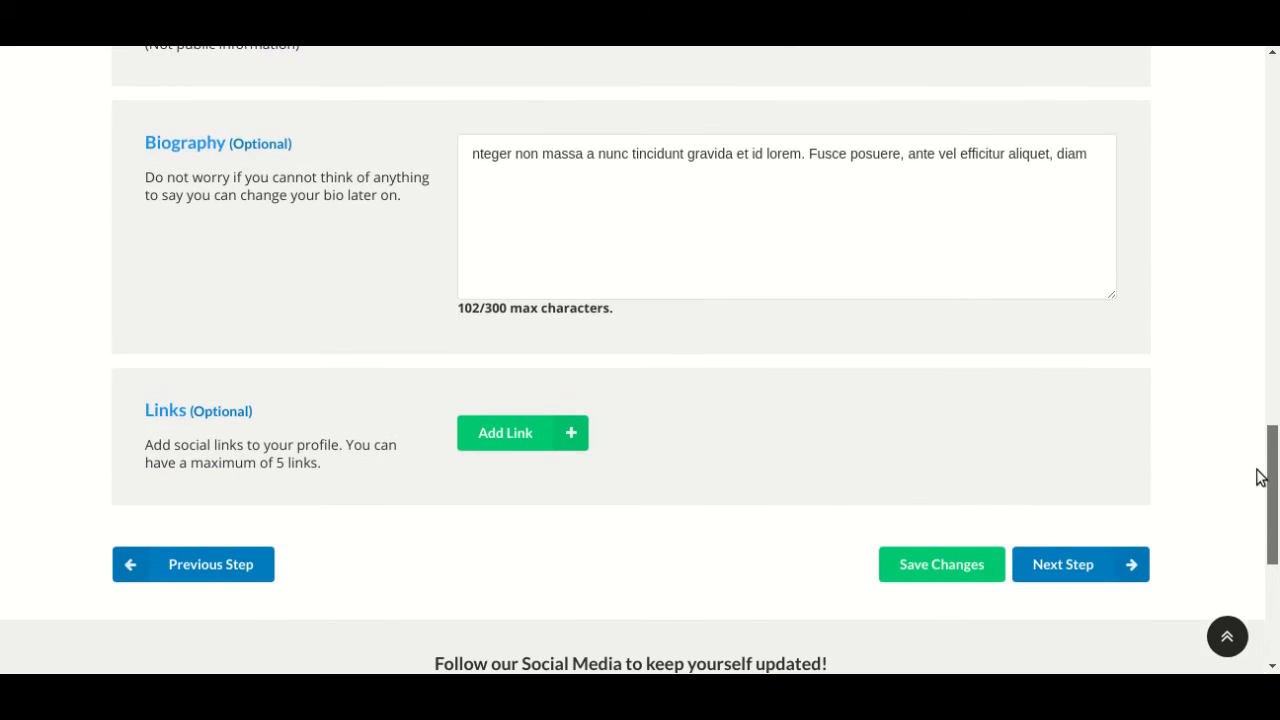
click(1235, 655)
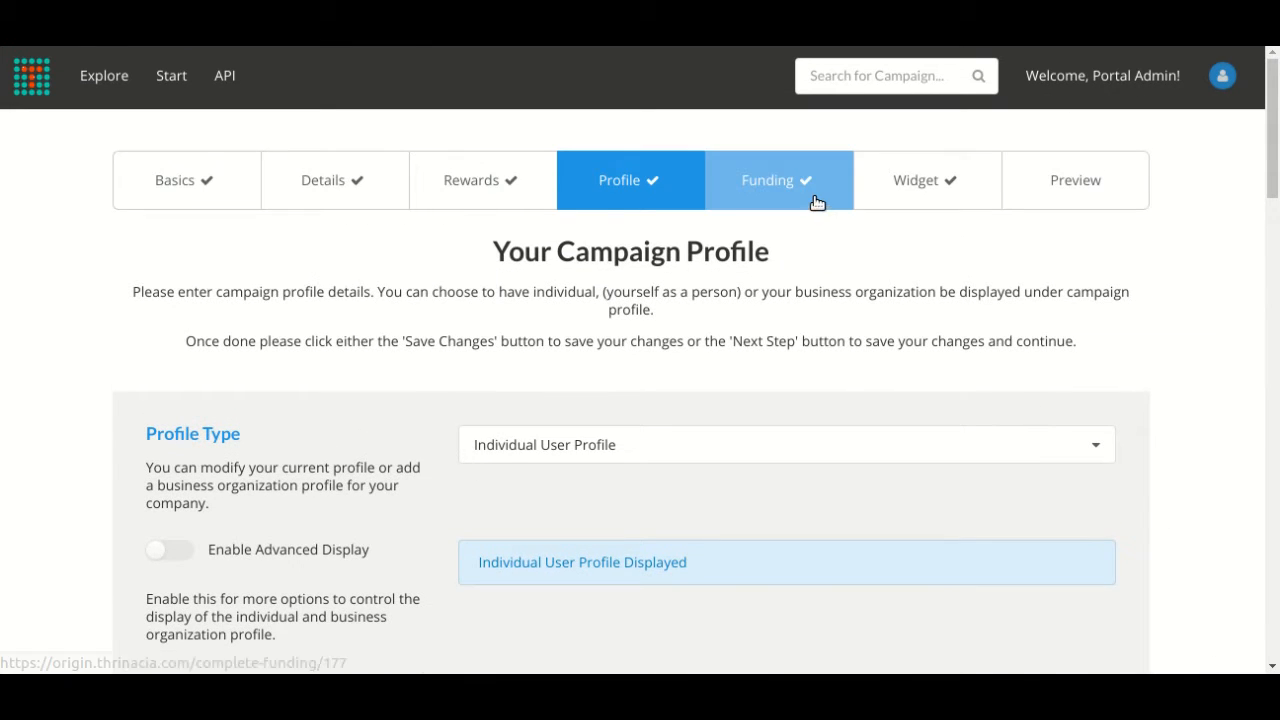
Step: Check the campaign's widget color settings and look through its website preview, including the description and donation rewards
click(974, 180)
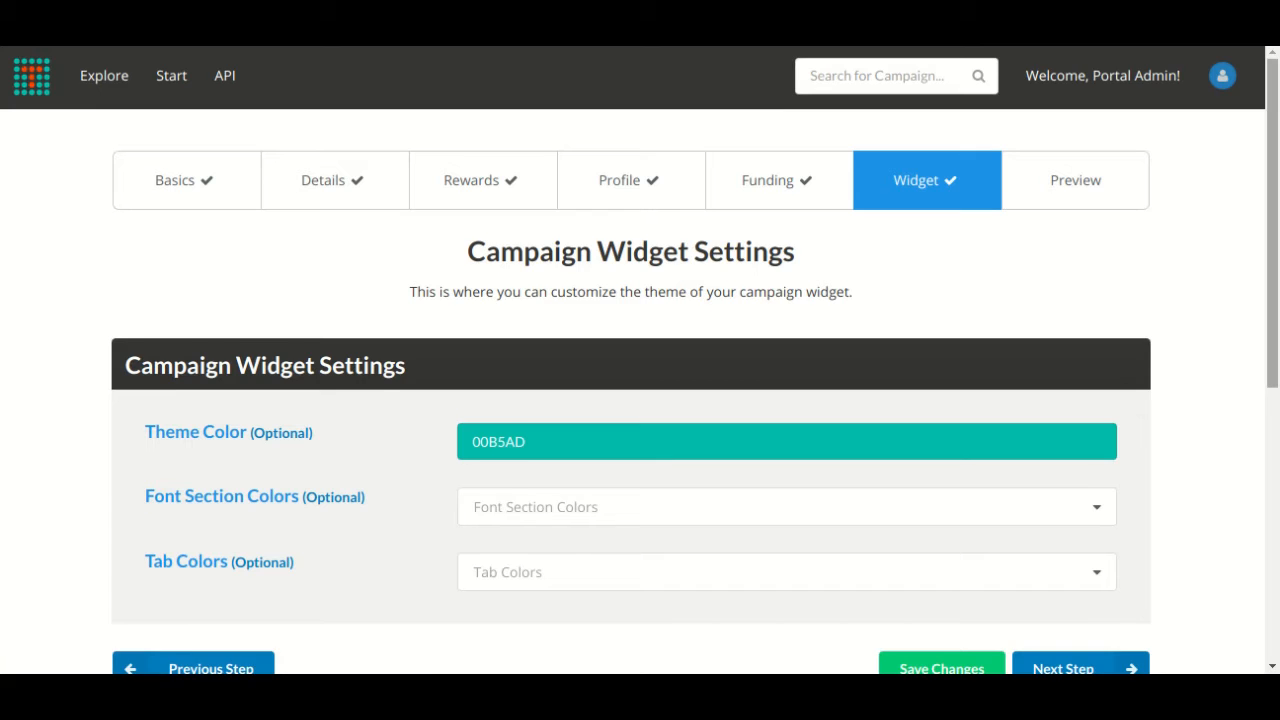
scroll(1275, 207, down, 2)
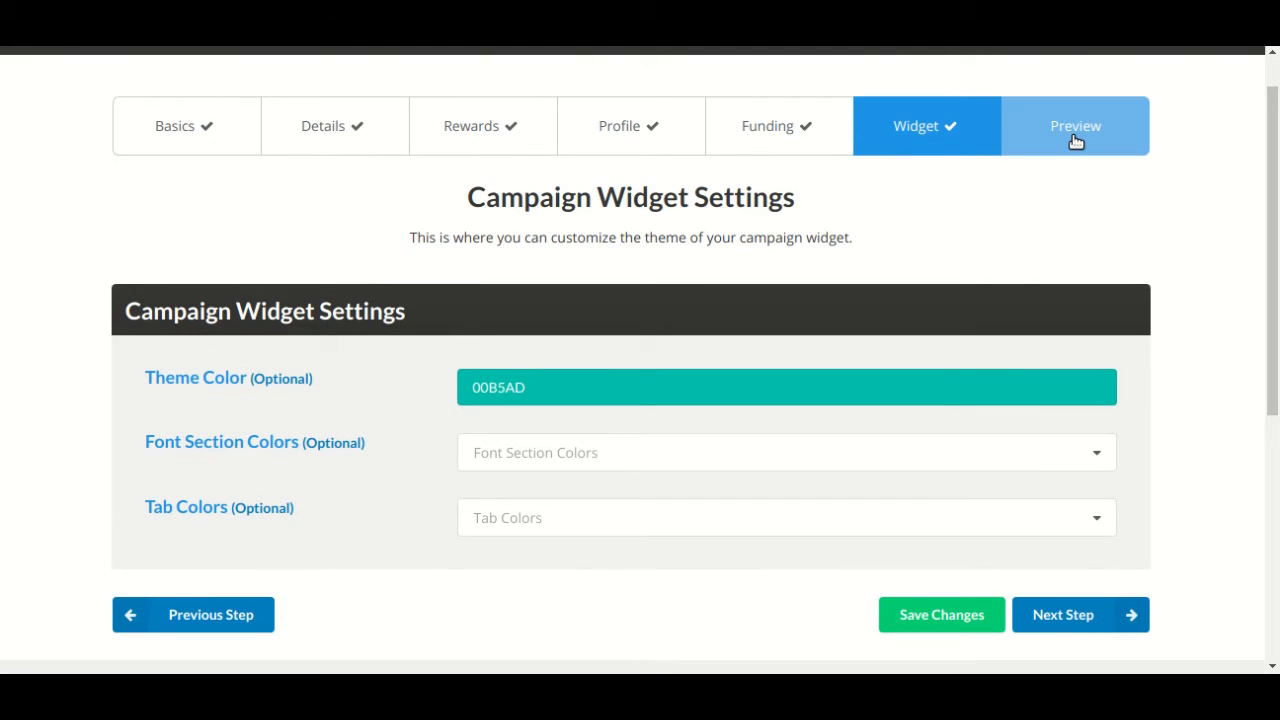
click(1076, 142)
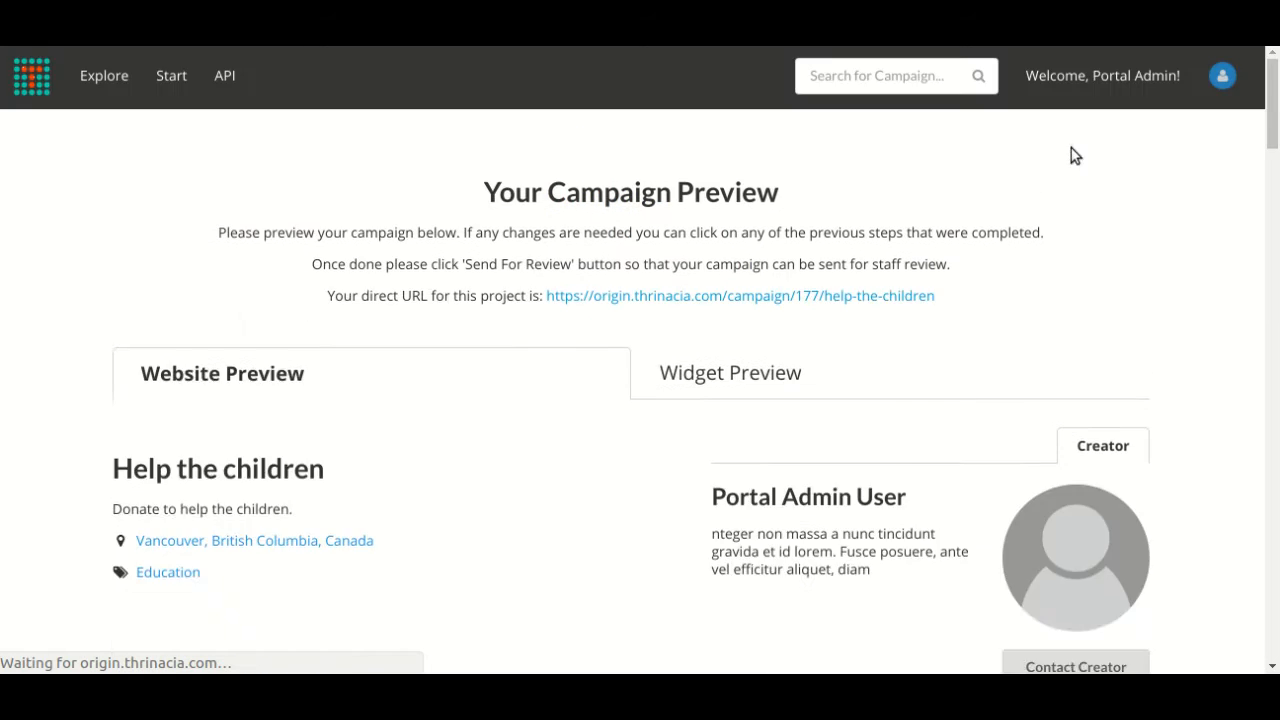
drag(1270, 113, 1275, 362)
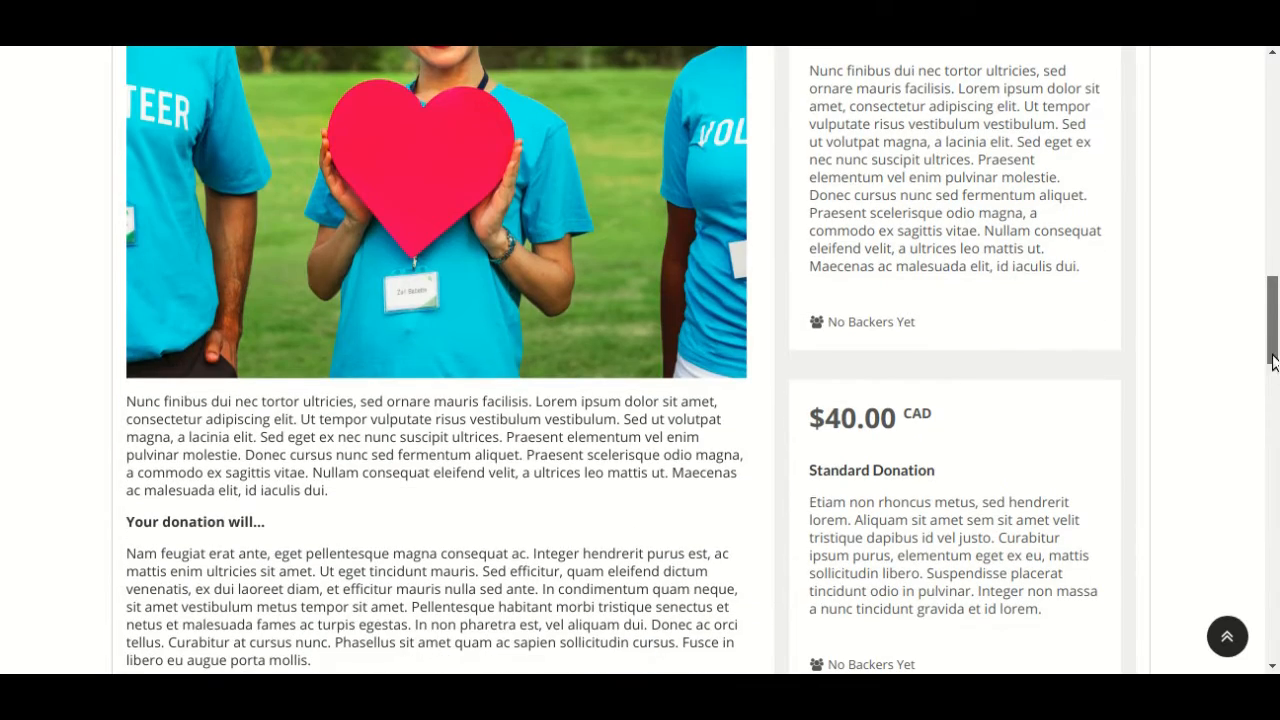
drag(1275, 318, 1253, 173)
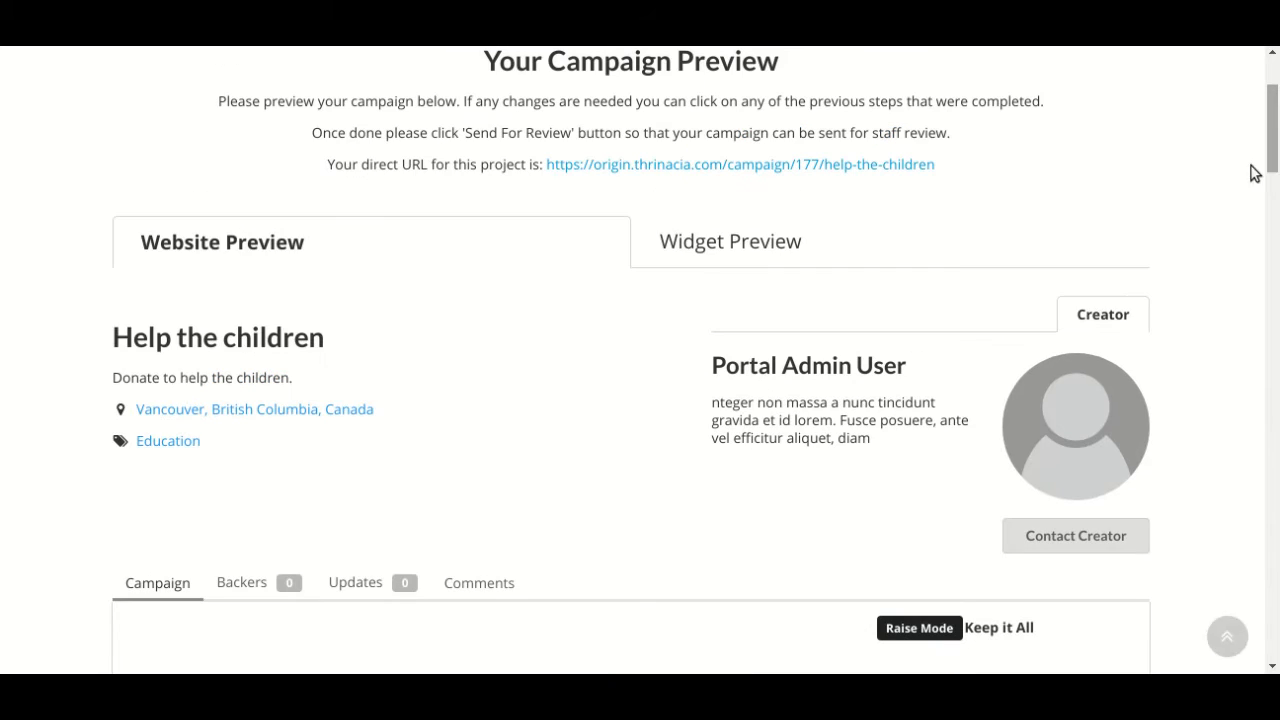
Step: Copy the complete HTML widget code from the campaign's Widget Preview
click(782, 251)
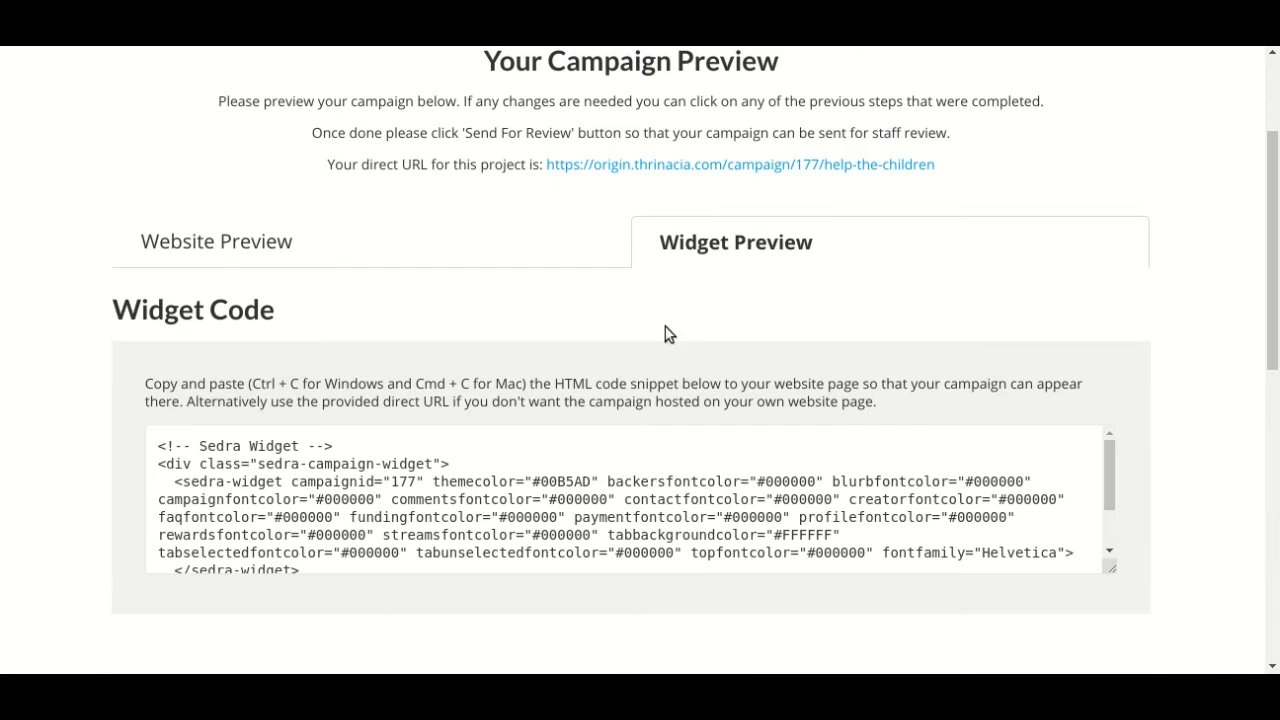
drag(152, 457, 225, 498)
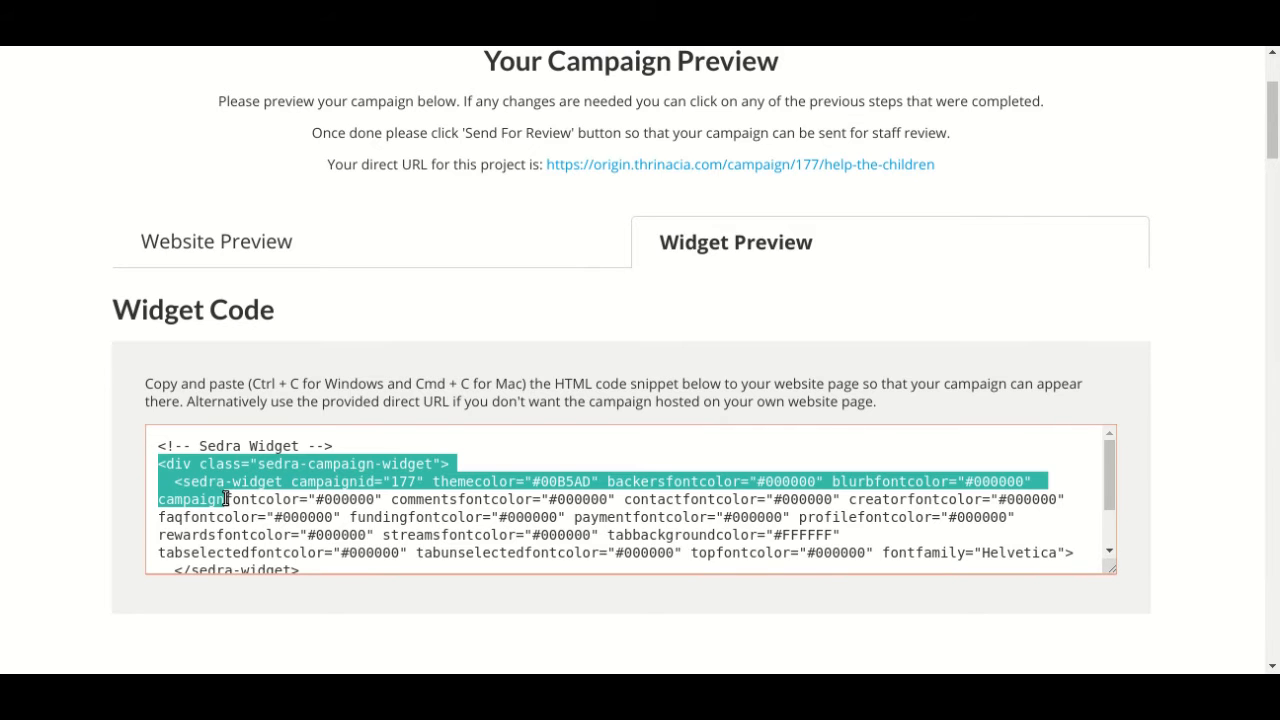
drag(160, 445, 283, 600)
right_click(249, 490)
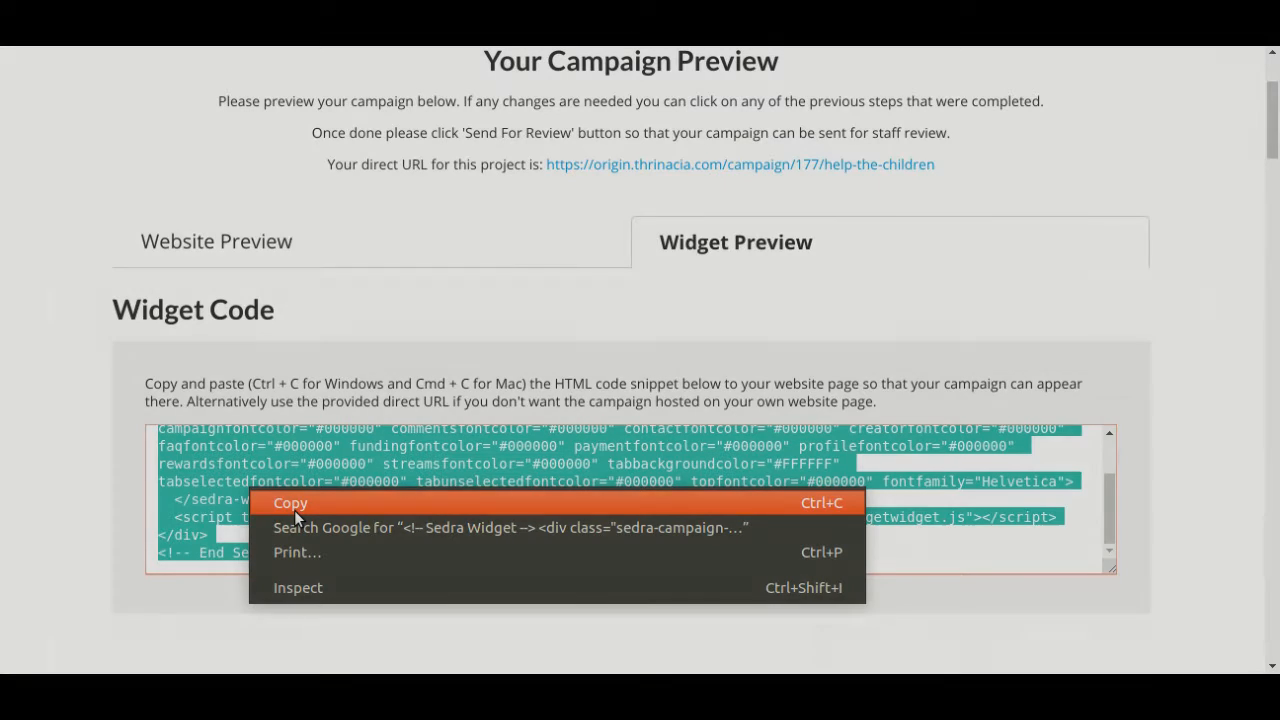
click(294, 510)
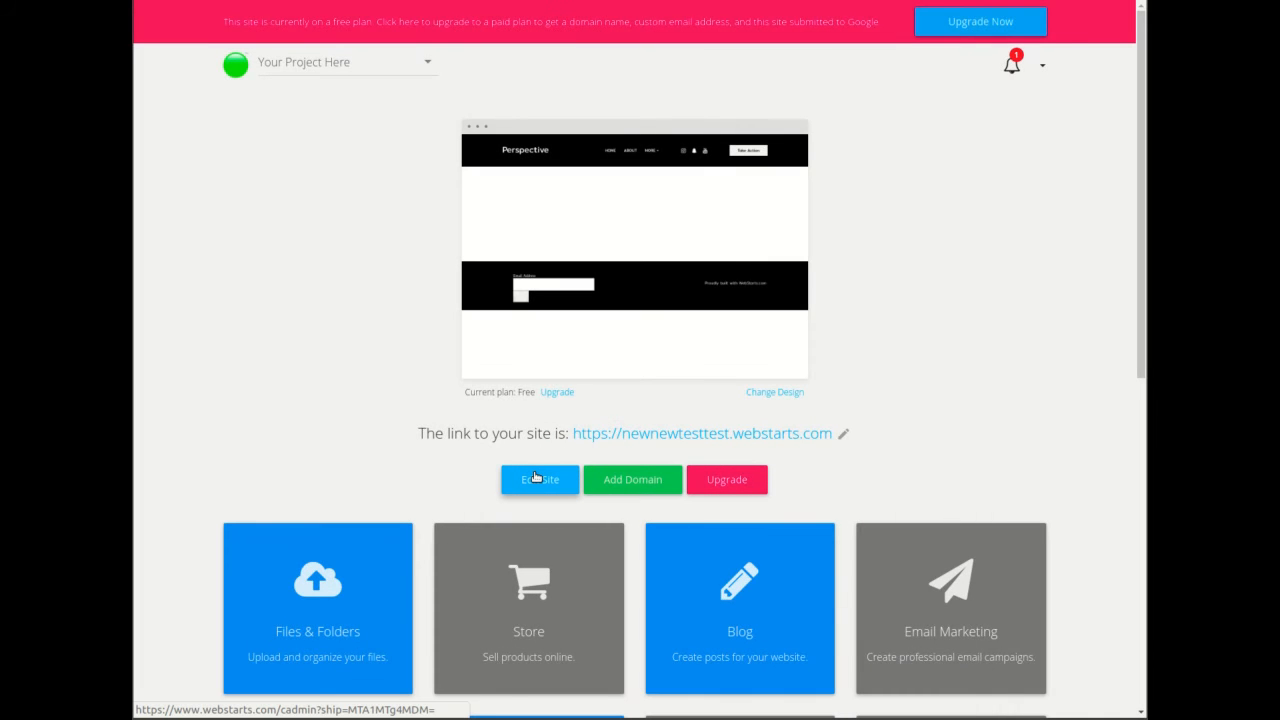
Step: Open the WebStarts site for editing and create a blank page named New Page
click(535, 478)
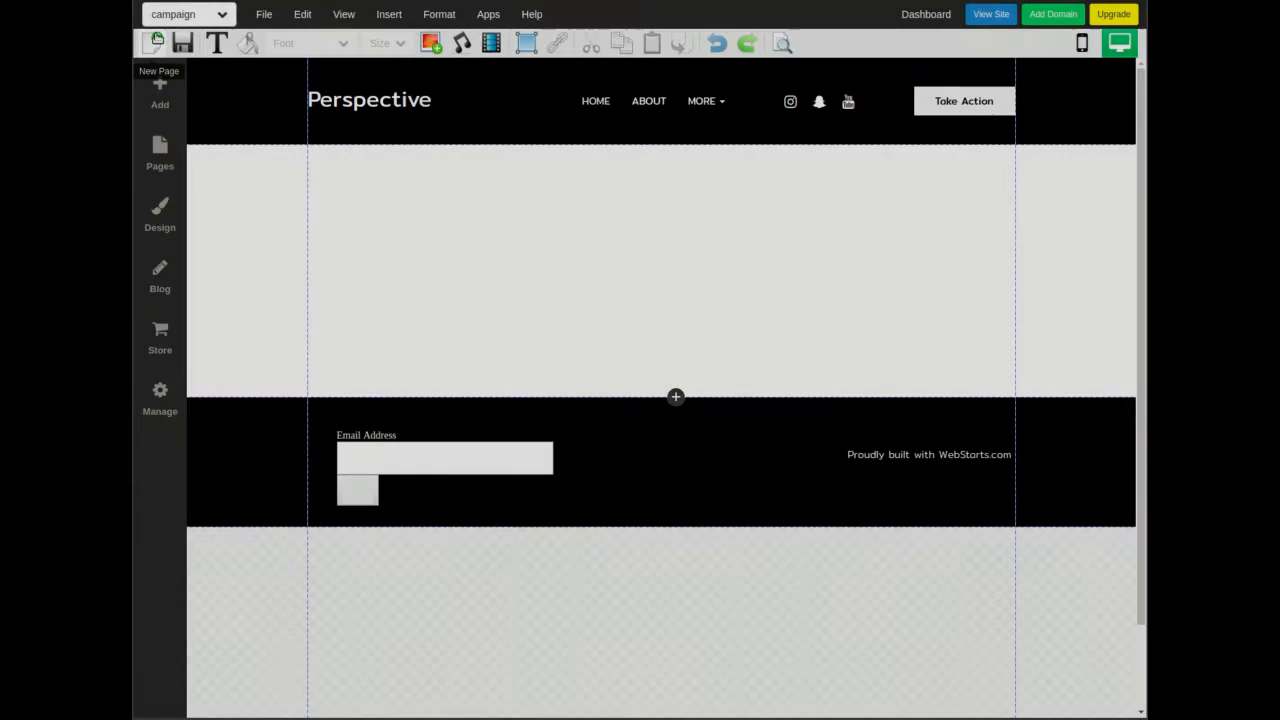
click(157, 40)
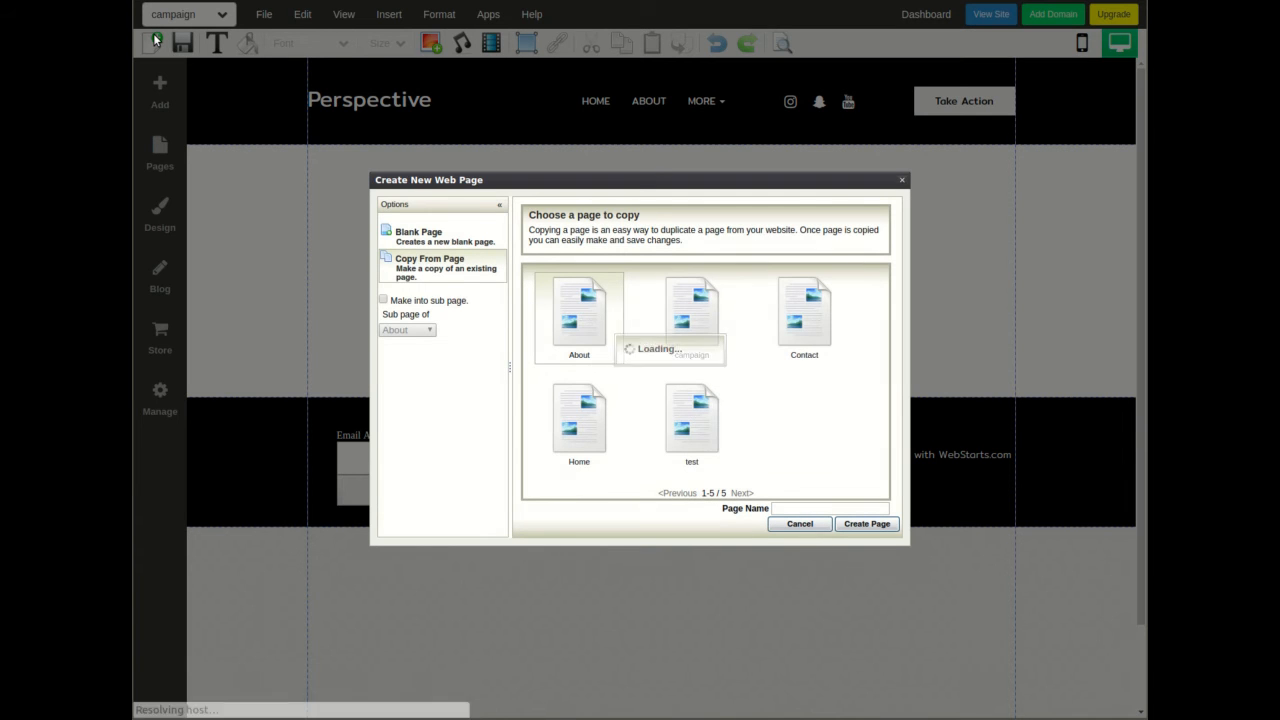
click(405, 230)
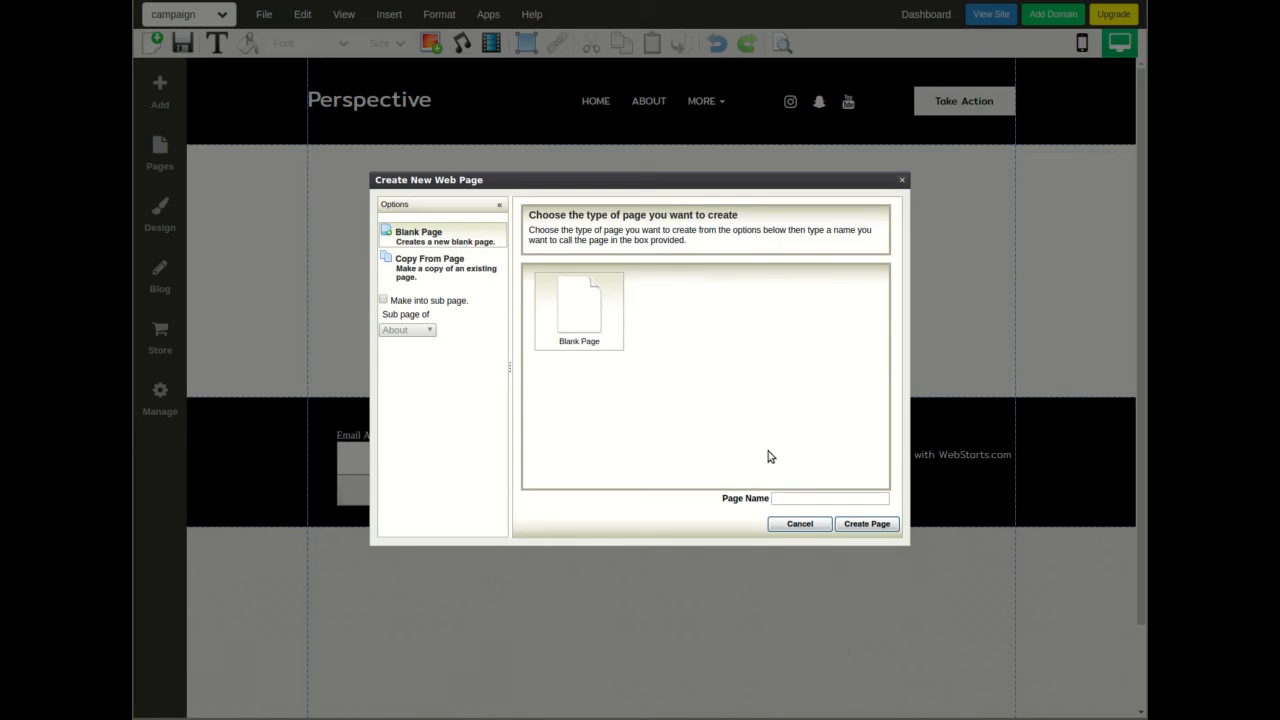
click(820, 499)
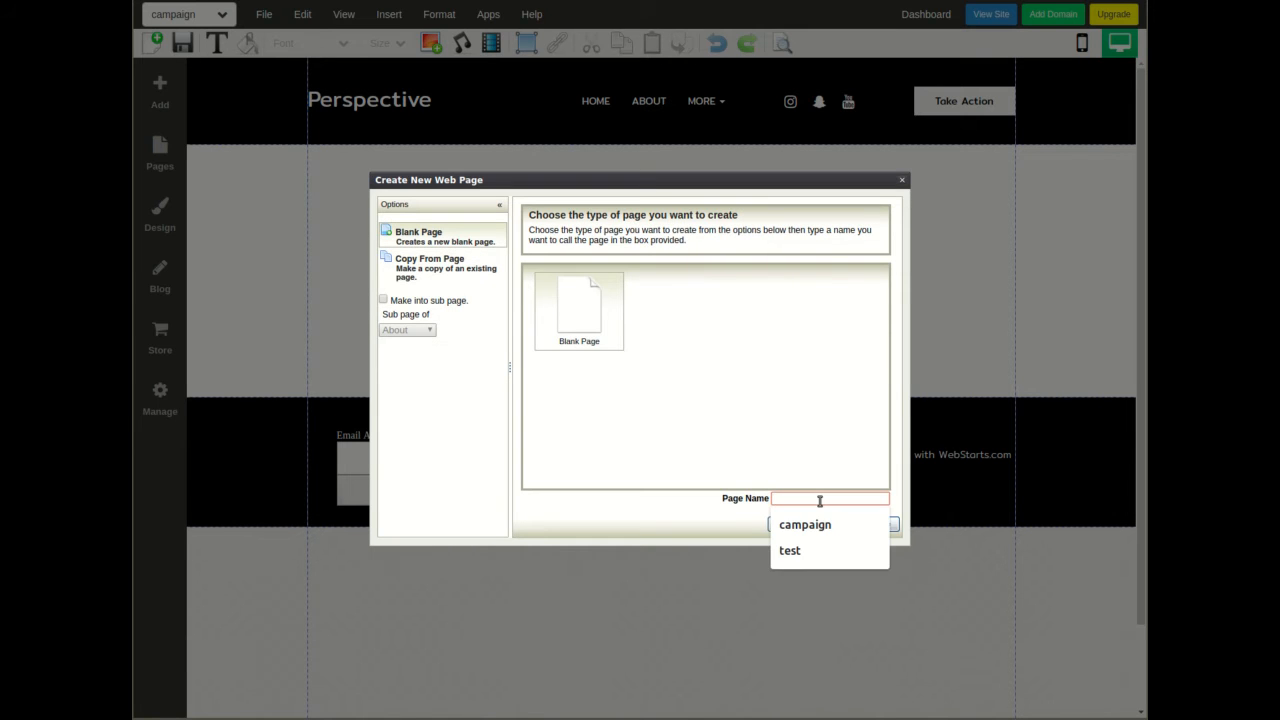
text(New Page)
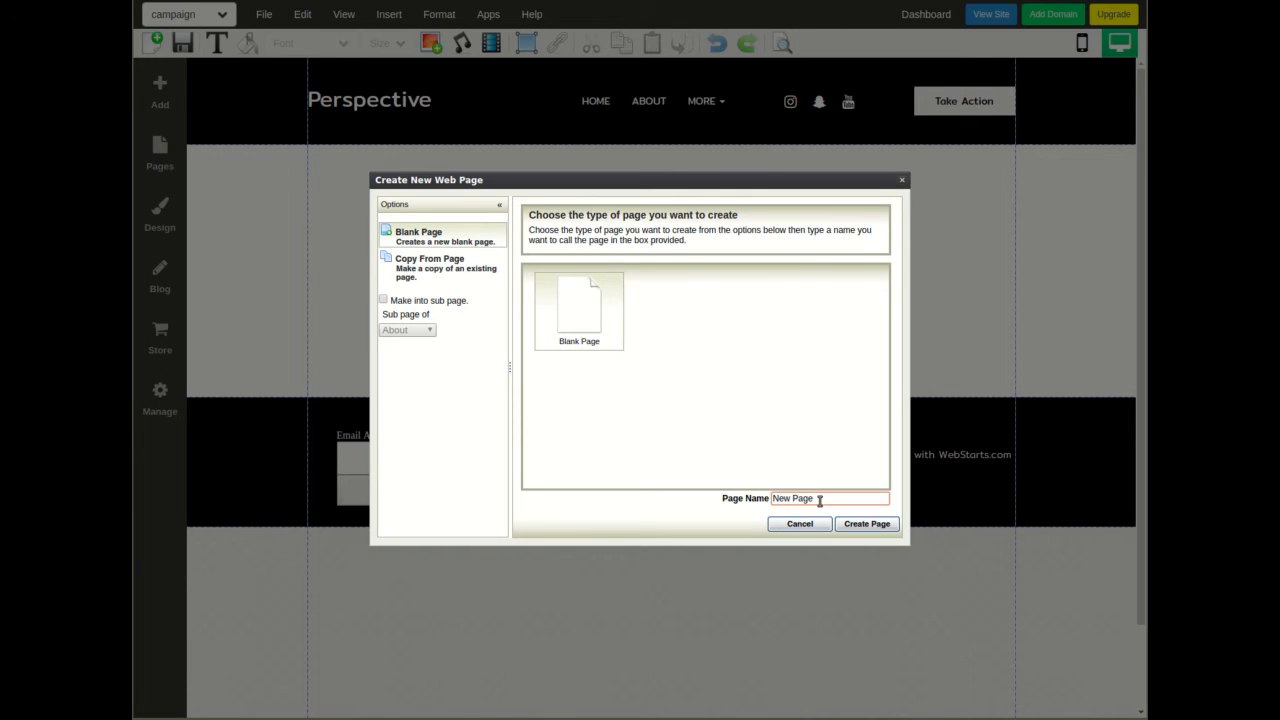
click(841, 523)
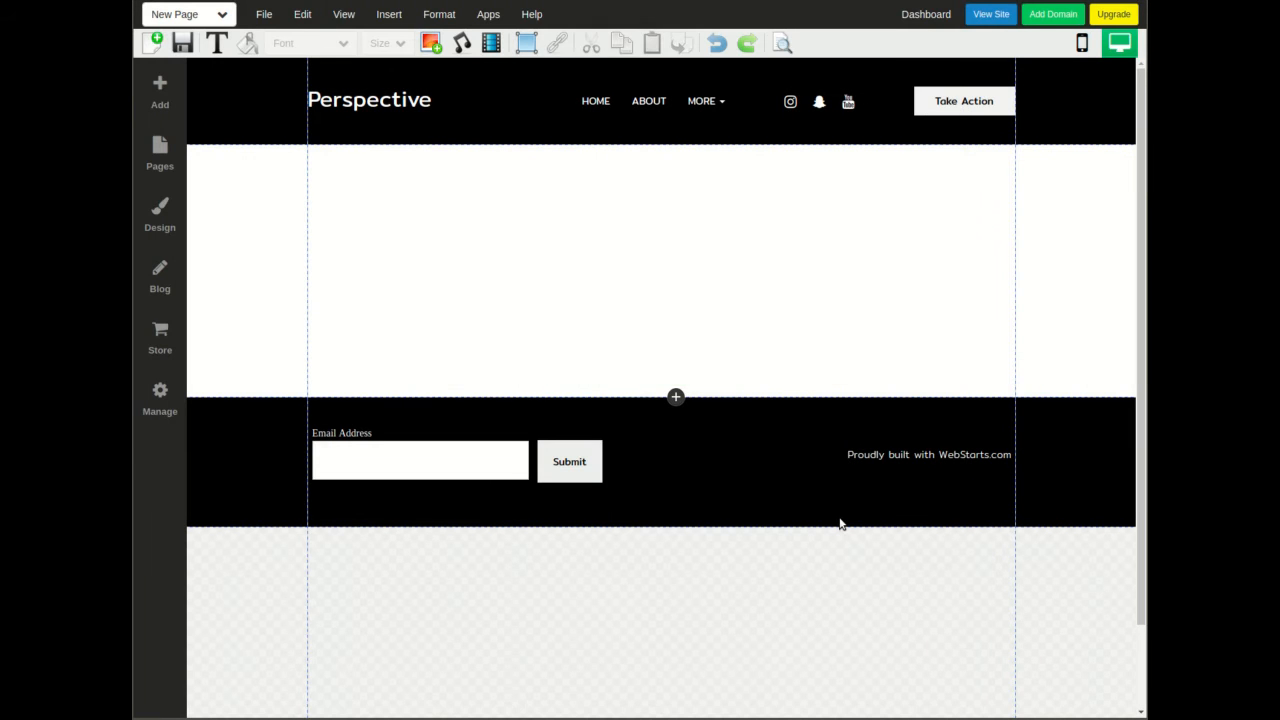
Step: Hide the footer on the New Page
click(718, 448)
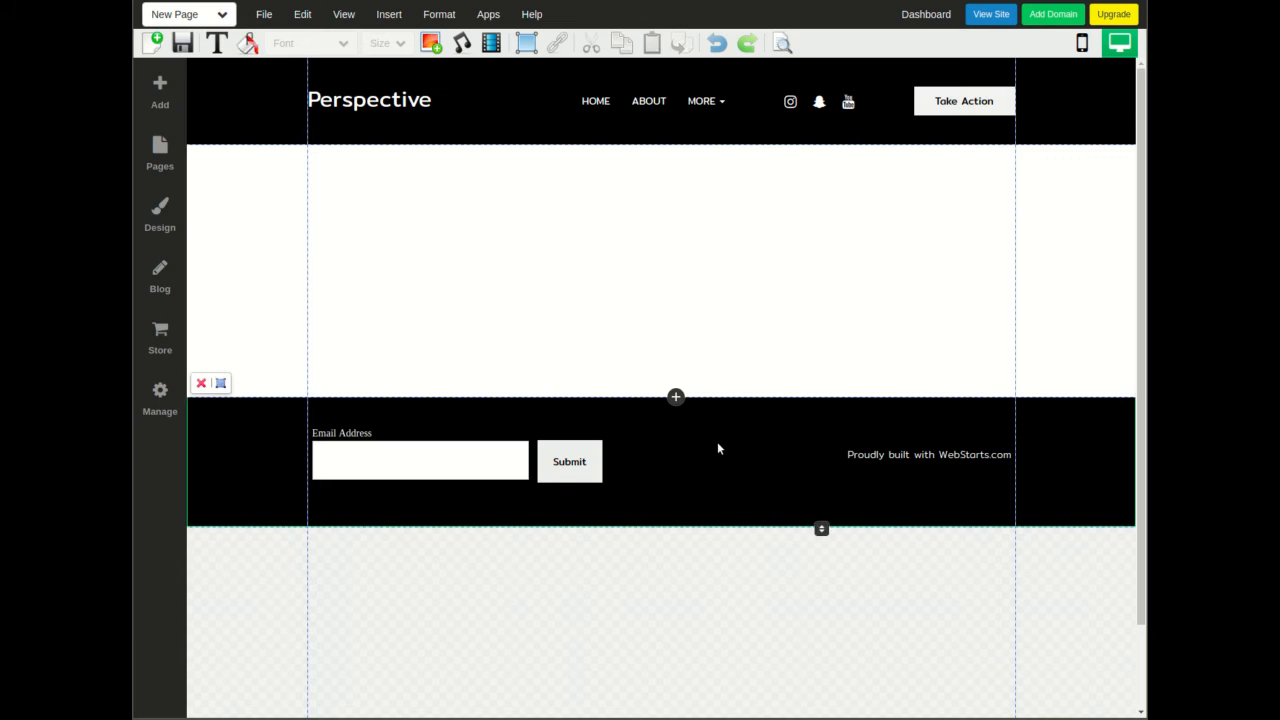
click(203, 385)
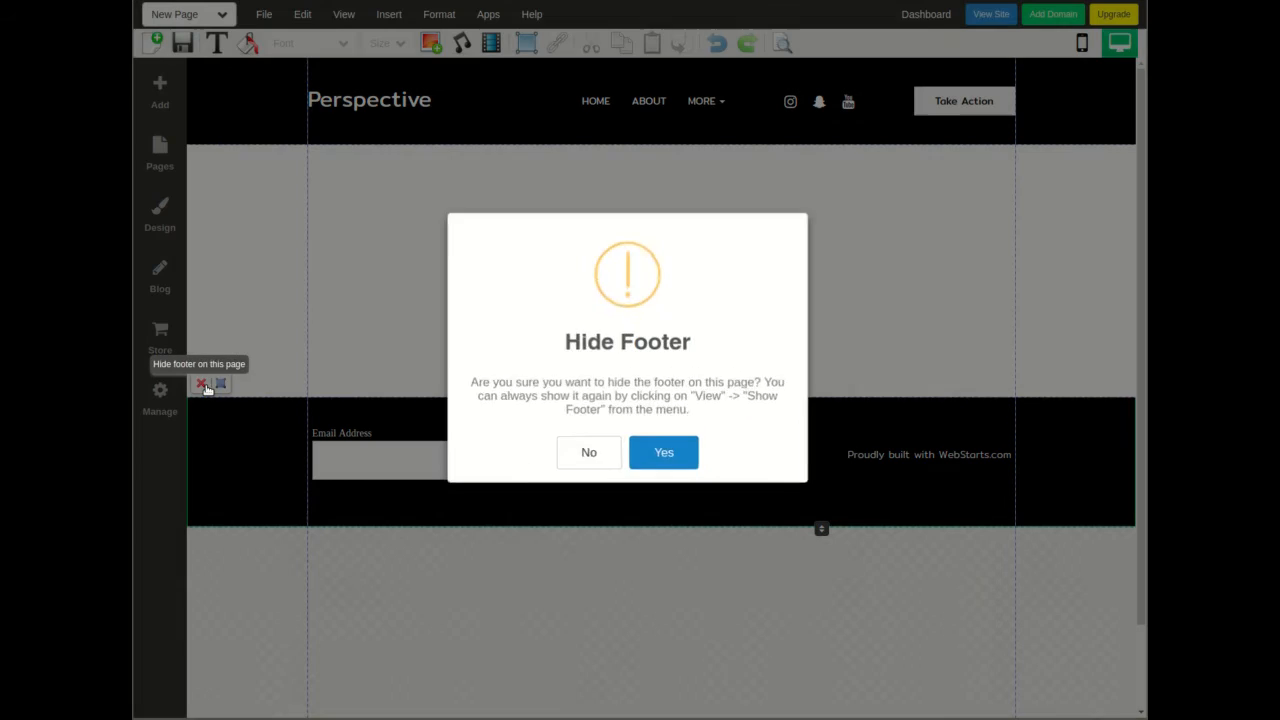
click(641, 452)
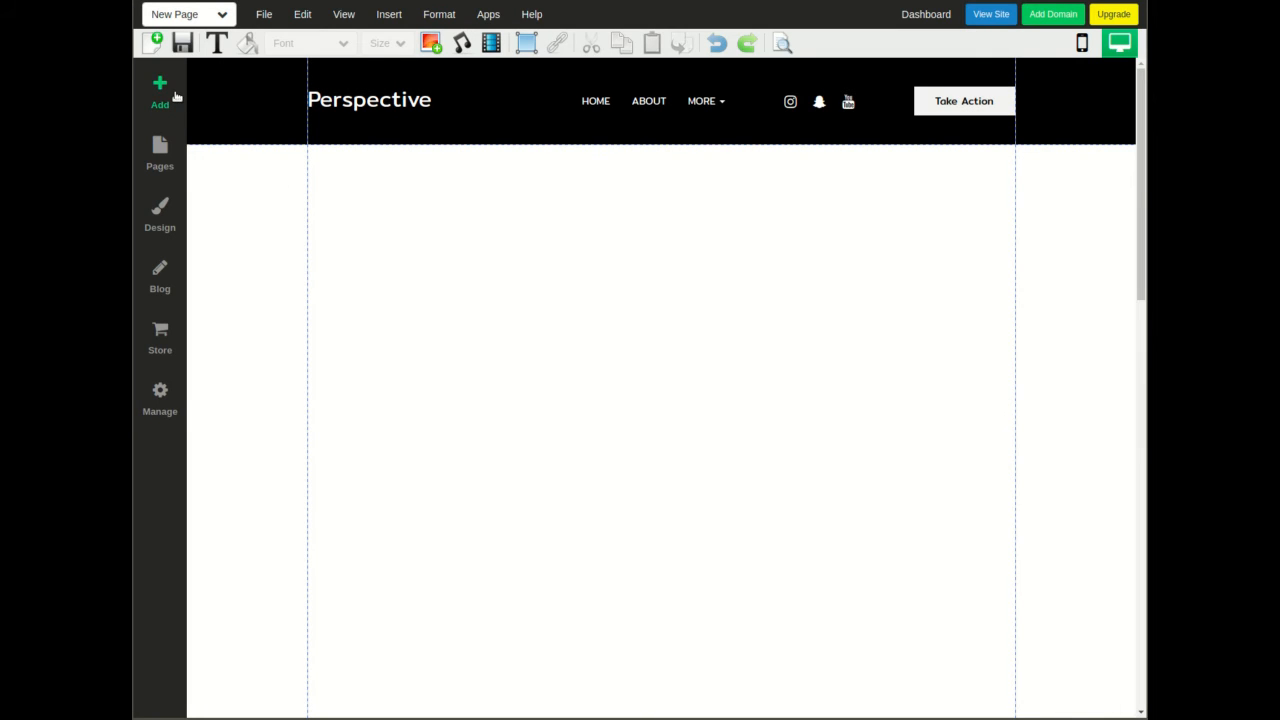
Step: Add an Embed Code element to the page and insert the copied Sedra campaign widget HTML through Paste Code
click(160, 92)
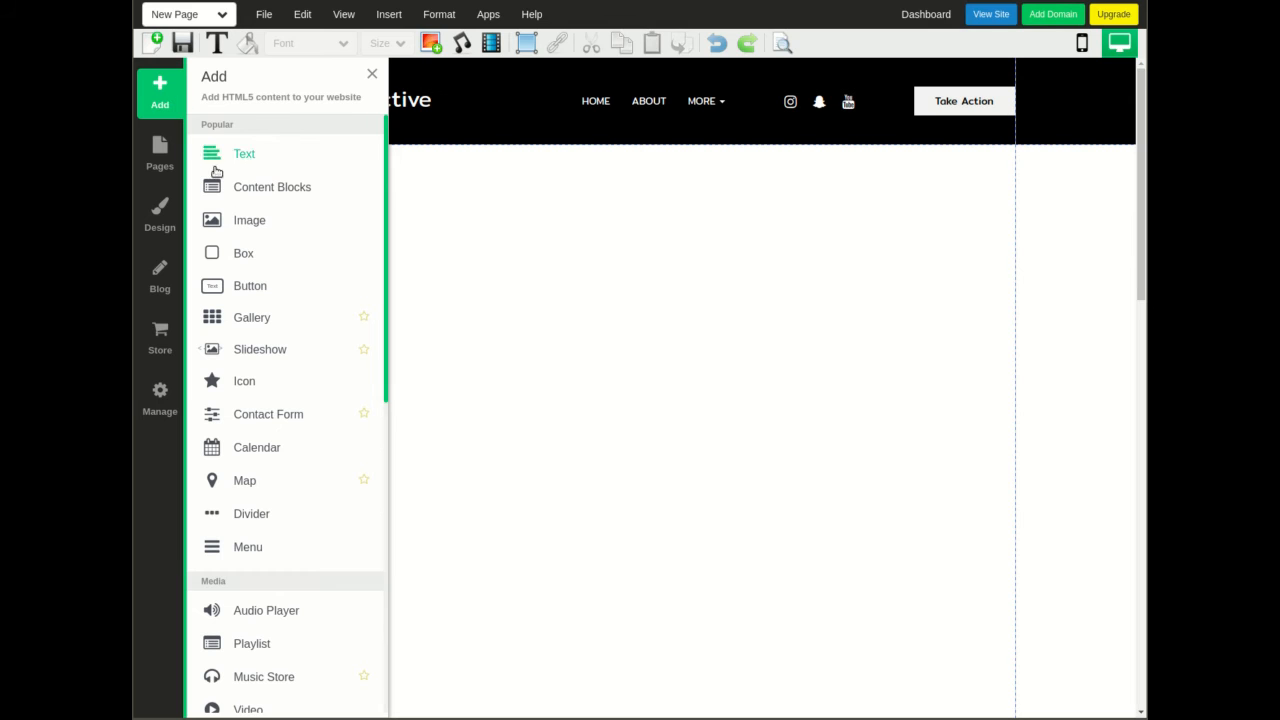
scroll(255, 358, down, 5)
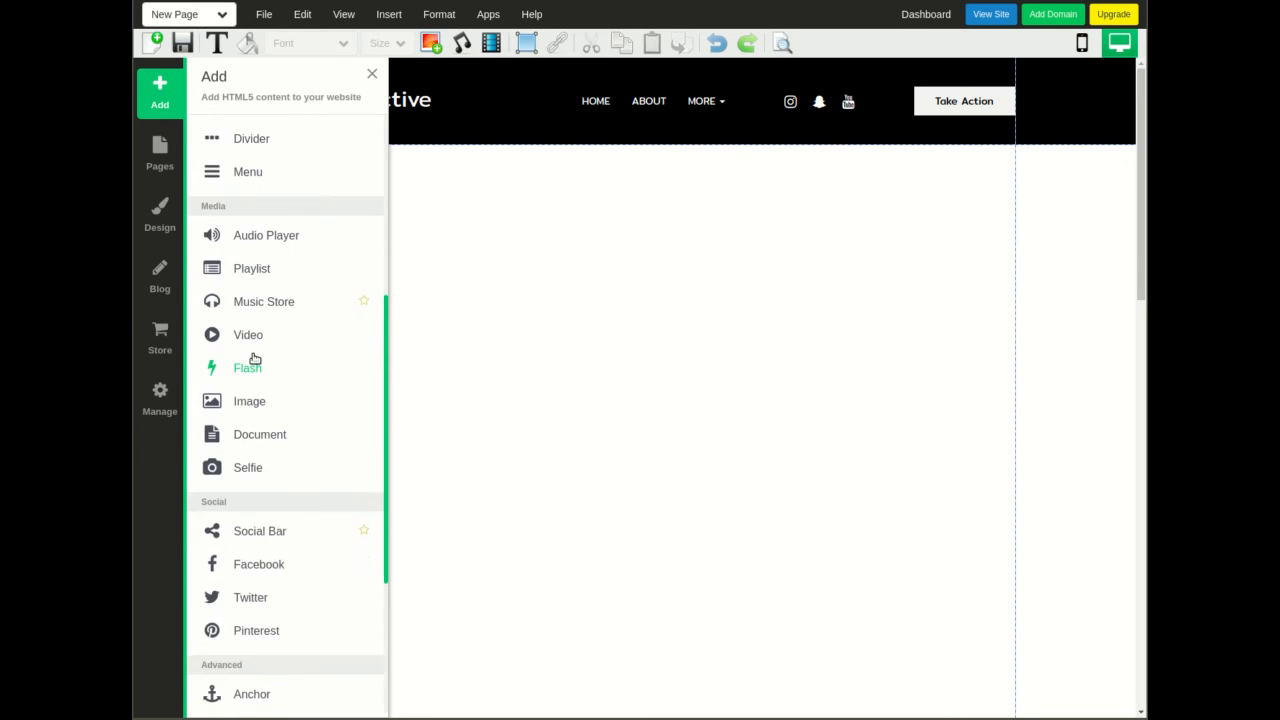
scroll(255, 358, down, 1)
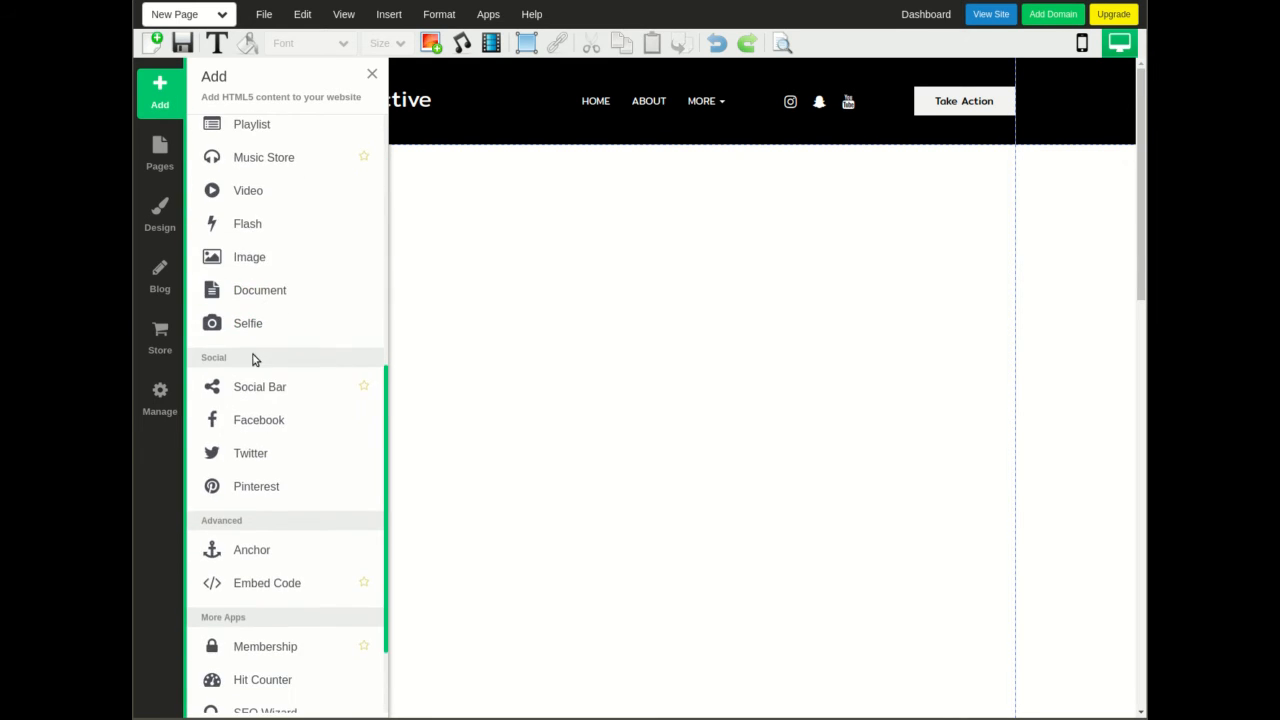
click(265, 583)
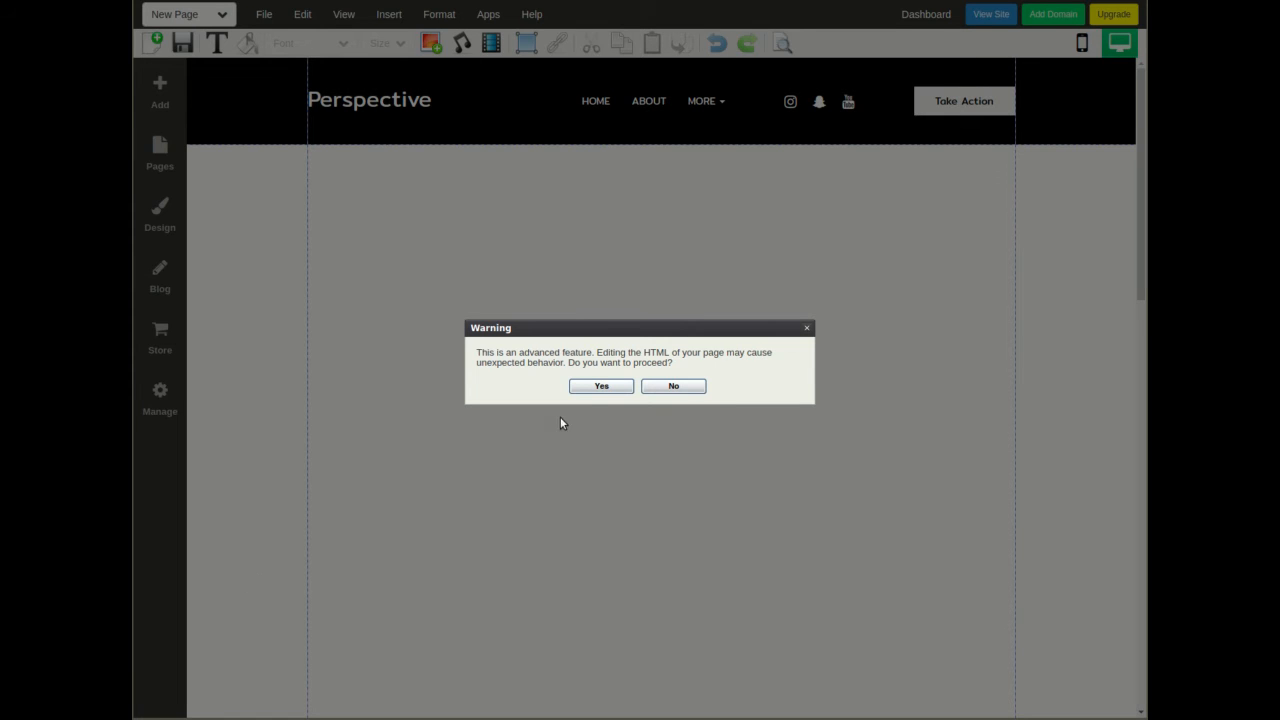
click(601, 386)
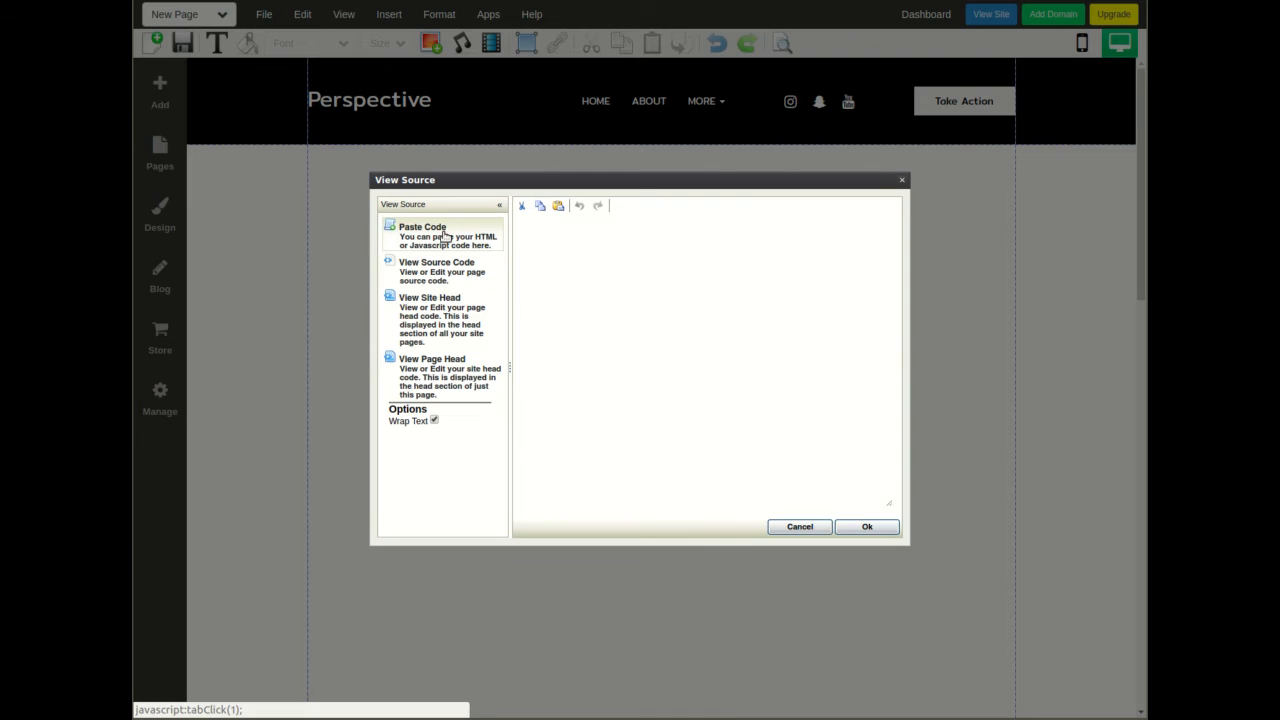
click(563, 260)
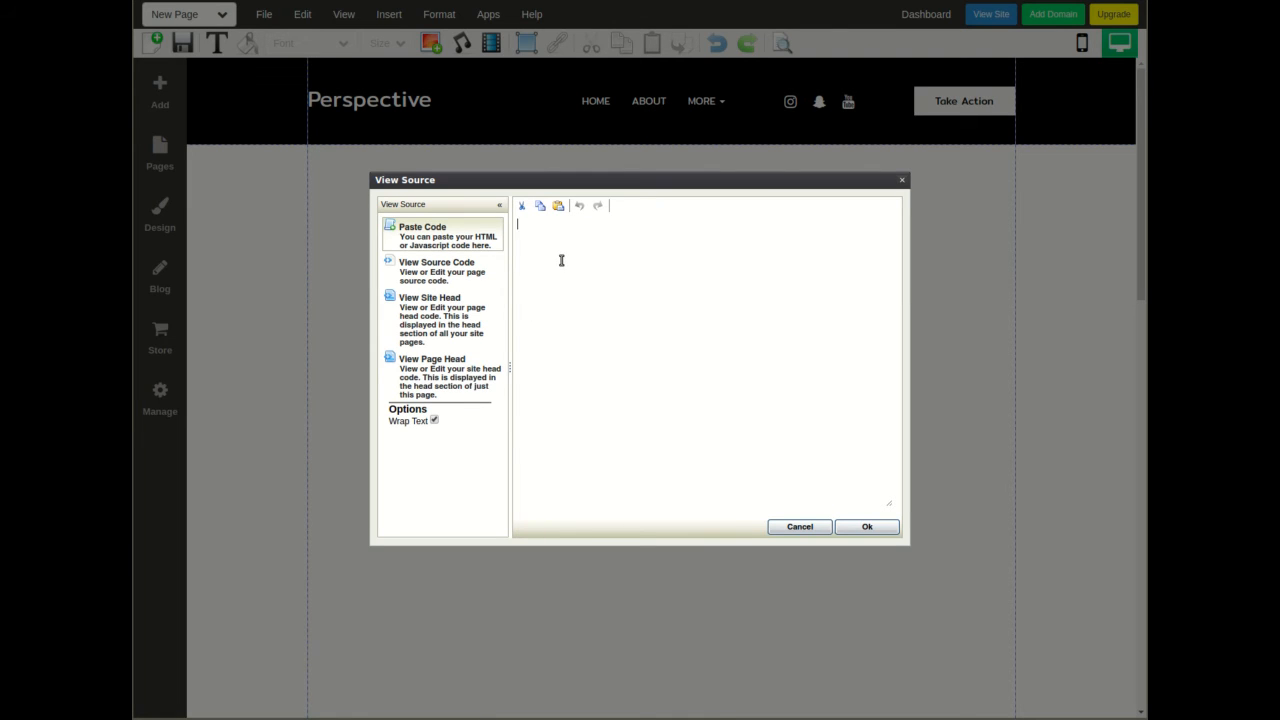
text(<!-- Sedra Widget --> <div class="sedra-campaign-widget">   <sedra-widget campaignid="189" themecolor="#00B5AD" backersfontcolor="#000000" blurbfontcolor="#000000" campaignfontcolor="#000000" commentsfontcolor="#000000" contactfontcolor="#000000" creatorfontcolor="#000000" faqfontcolor="#000000" fundingfontcolor="#000000" paymentfontcolor="#000000" profilefontcolor="#000000" rewardsfontcolor="#000000" streamsfontcolor="#000000" tabbackgroundcolor="#FFFFFF" tabselectedfontcolor="#000000" tabunselectedfontcolor="#000000" topfontcolor="#000000" fontfamily="Helvetica">   </sedra-widget>   <script type="text/javascript" src="https://origin.thrinacia.com/widget/production/getwidget.js"></script> </div> <!-- End Sedra Widget -->)
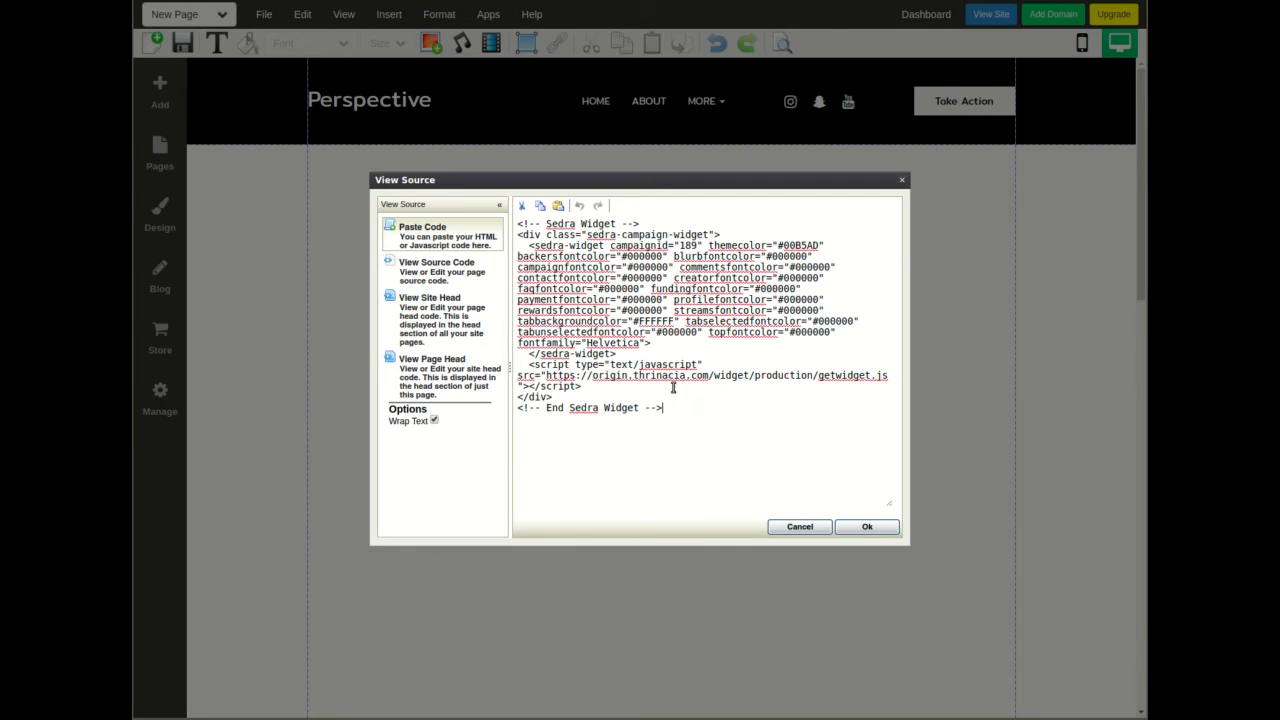
click(866, 527)
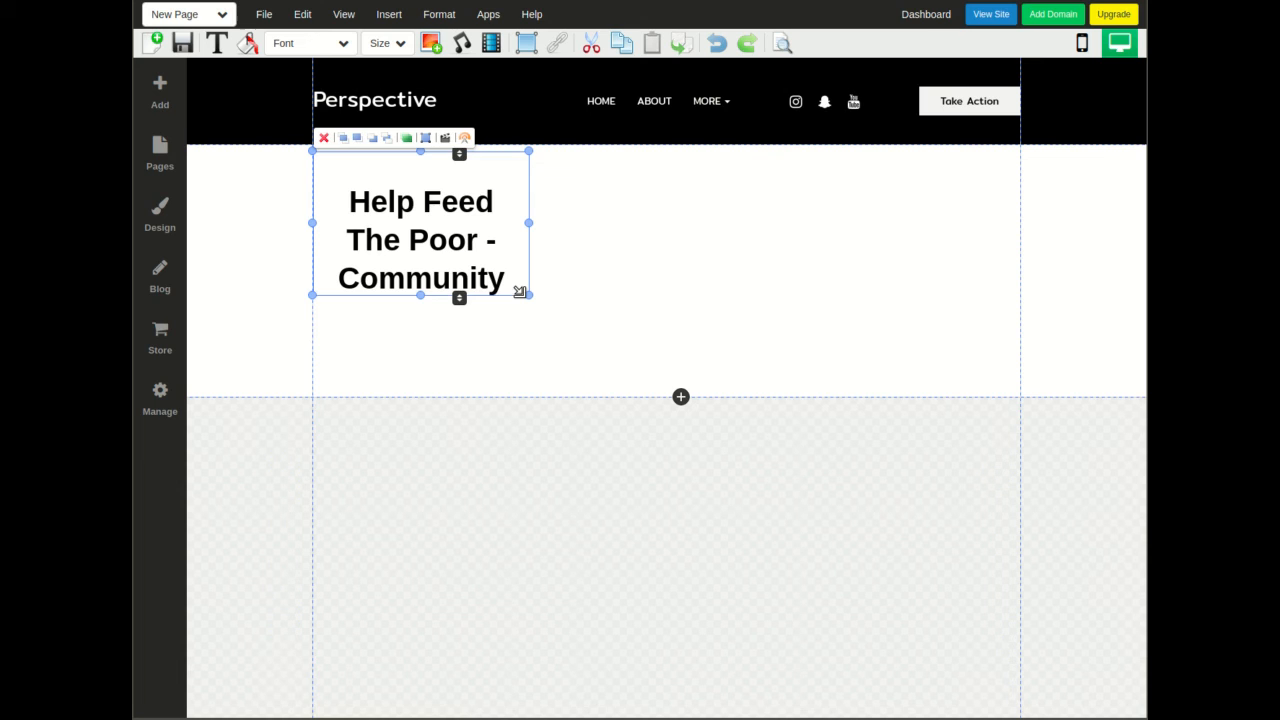
Step: Enlarge the embedded campaign widget to the full content width of the page and extend its height downward
drag(519, 292, 1024, 407)
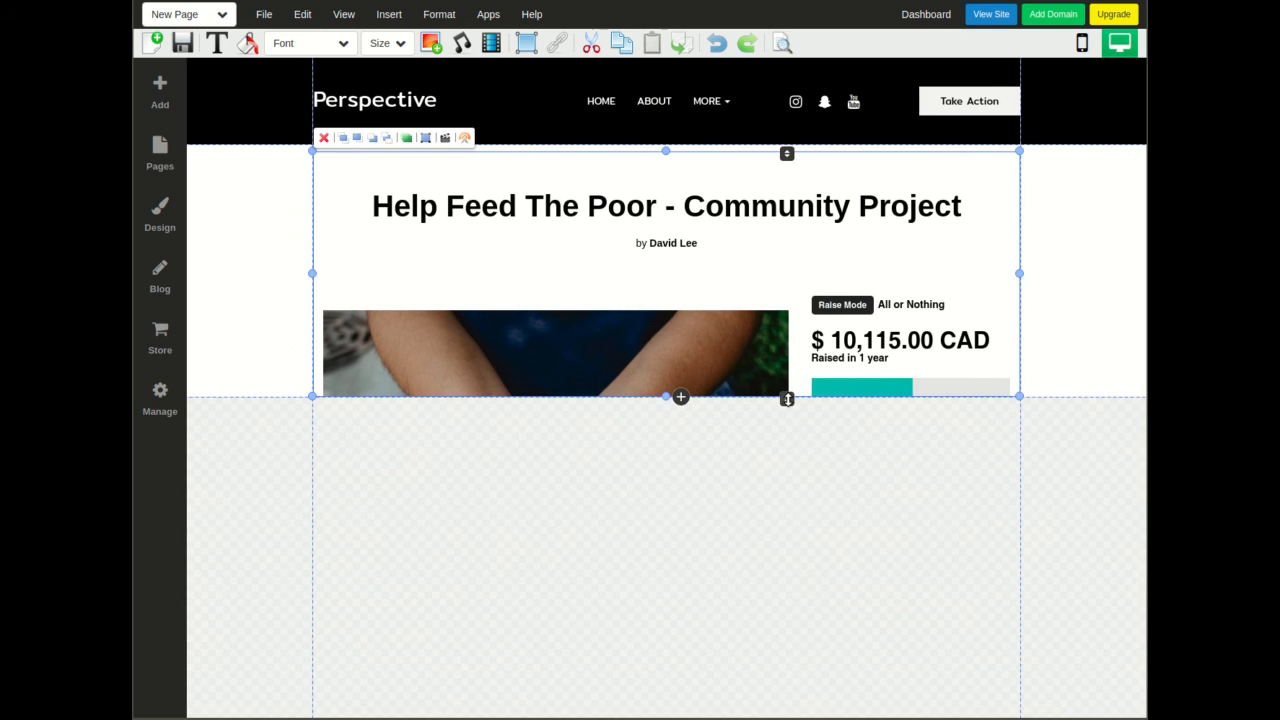
drag(787, 399, 754, 604)
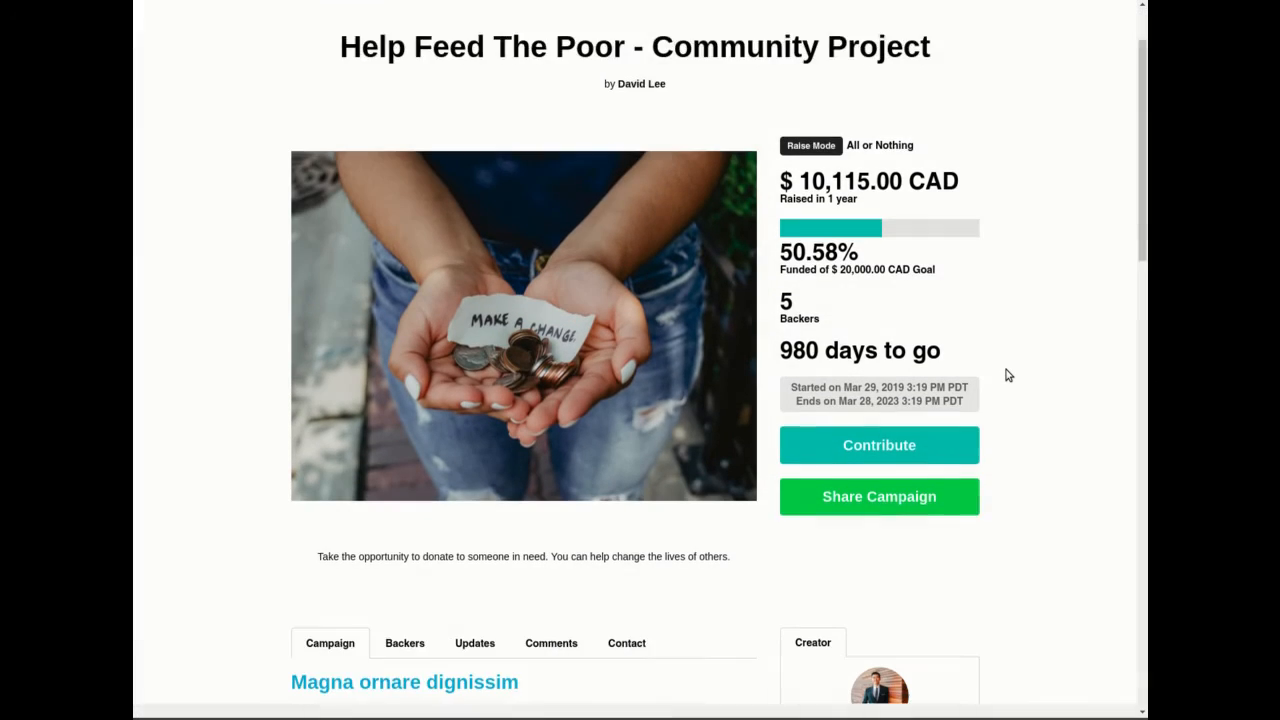
Step: Look through the embedded campaign on the website, covering its Backers, Updates and Campaign sections and the donation rewards
scroll(1008, 375, down, 5)
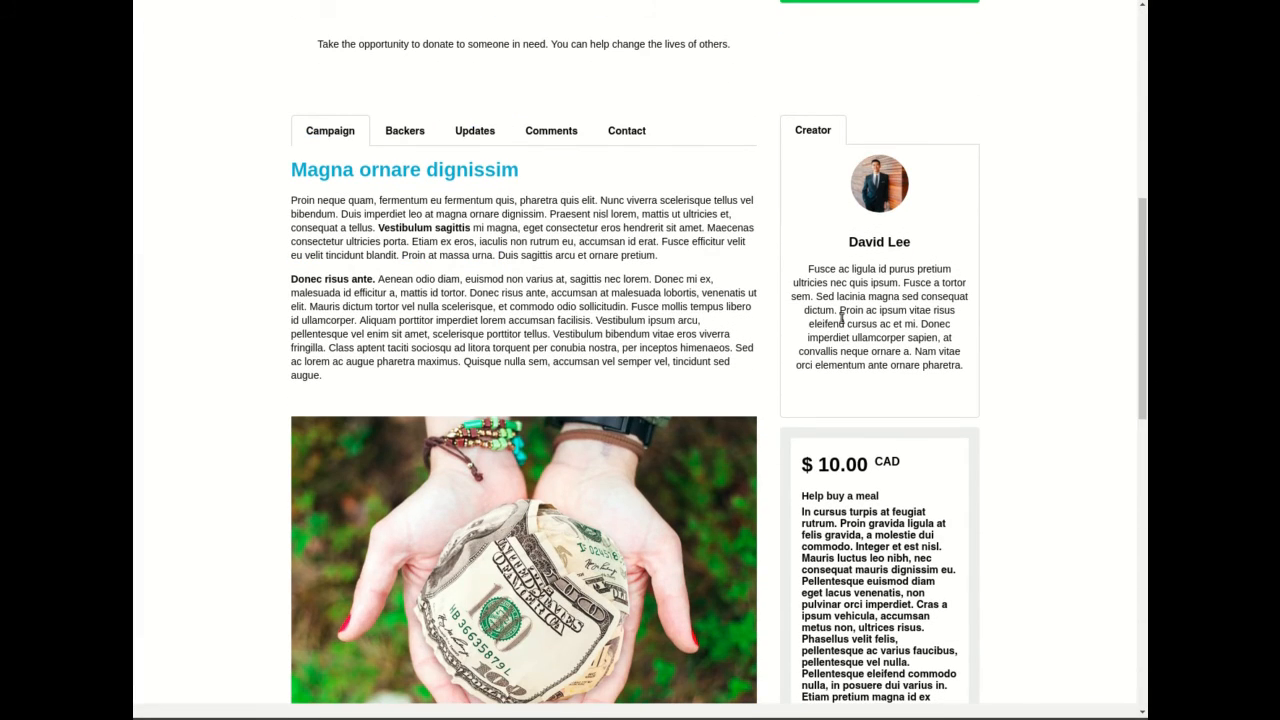
click(418, 143)
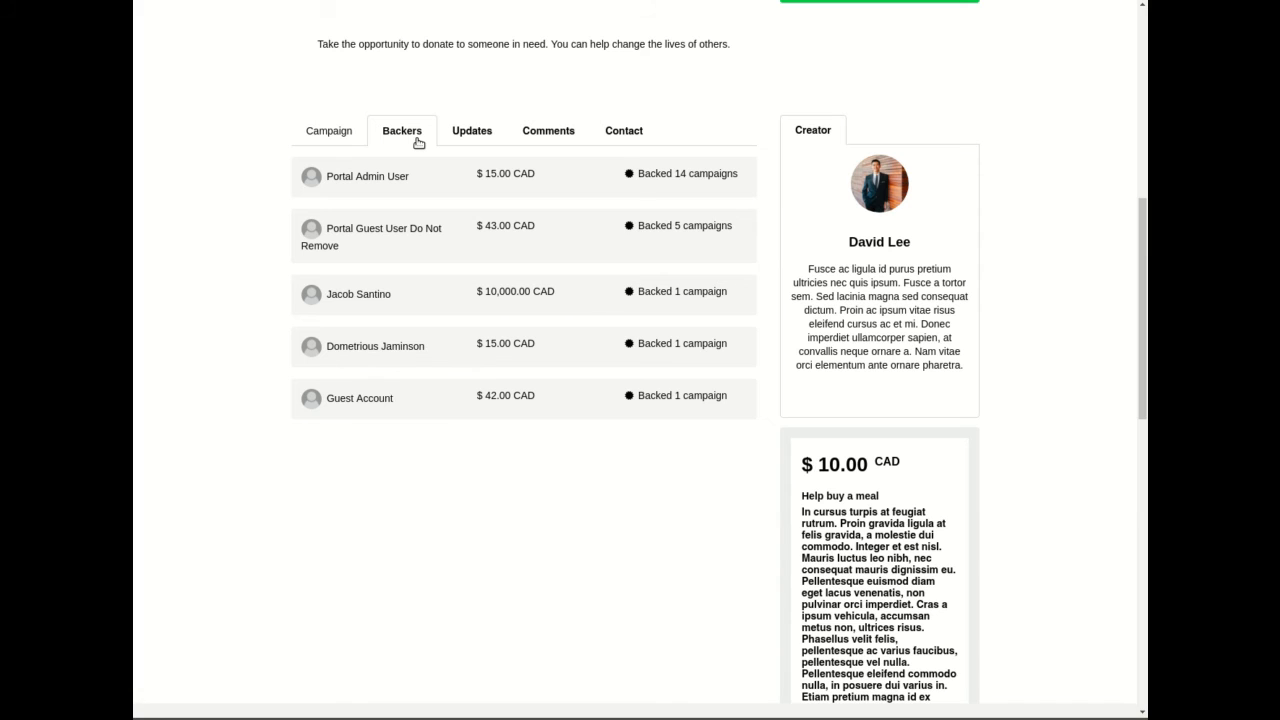
click(474, 136)
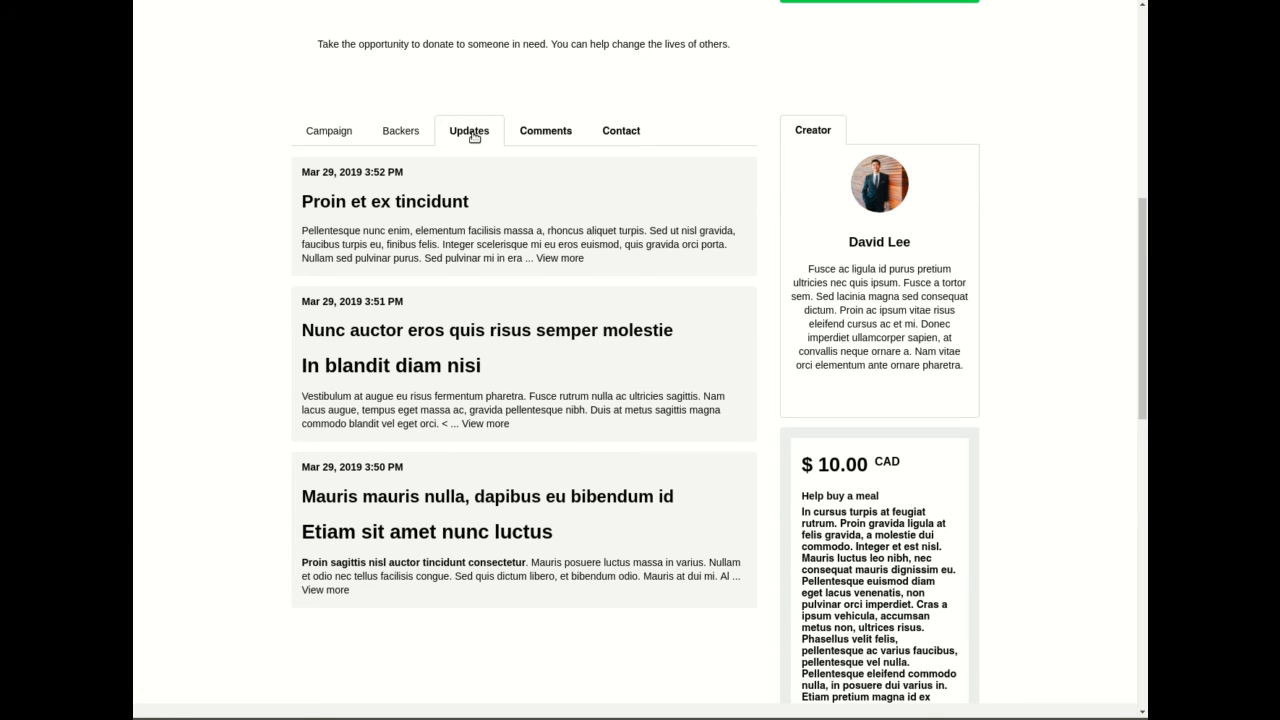
click(336, 135)
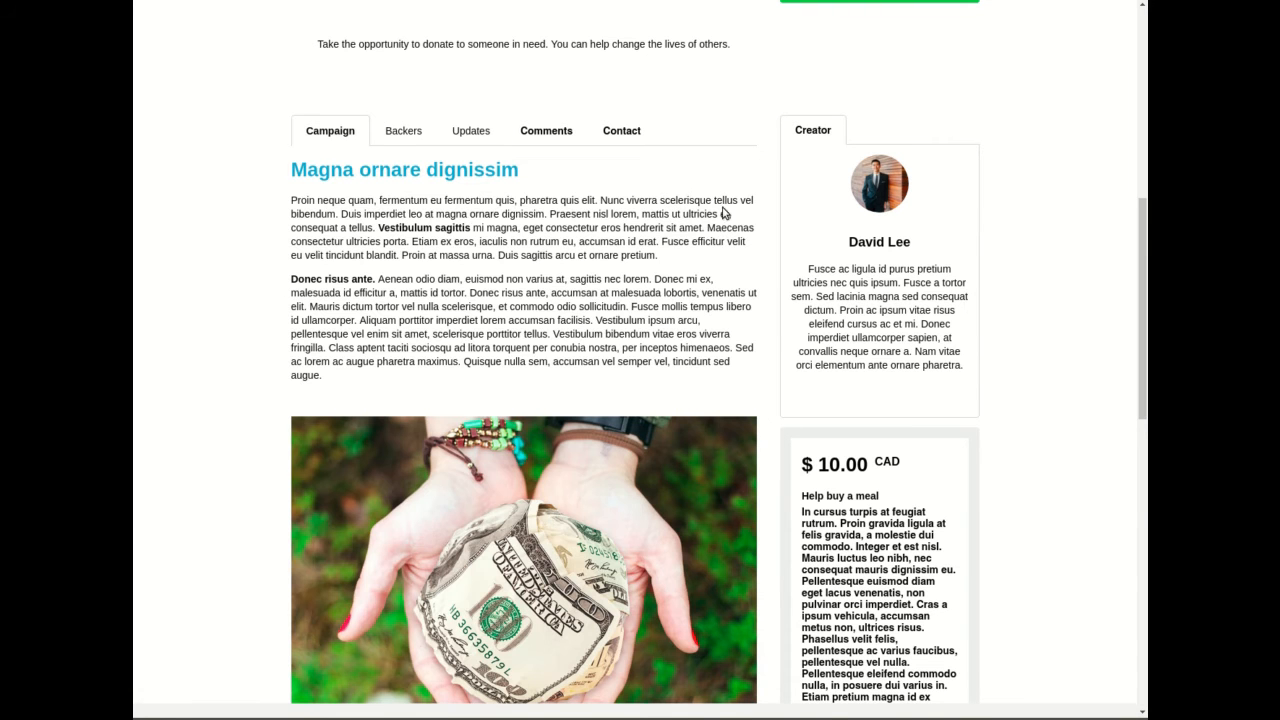
scroll(998, 253, down, 5)
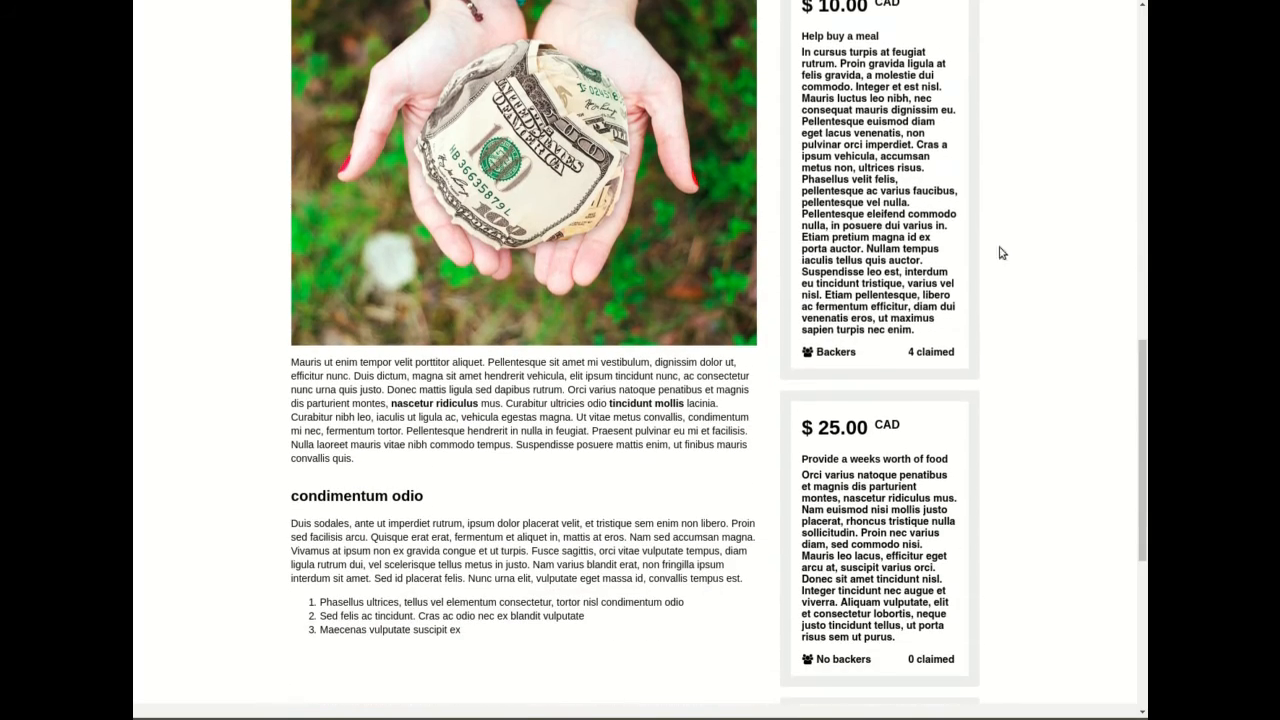
scroll(1012, 259, down, 3)
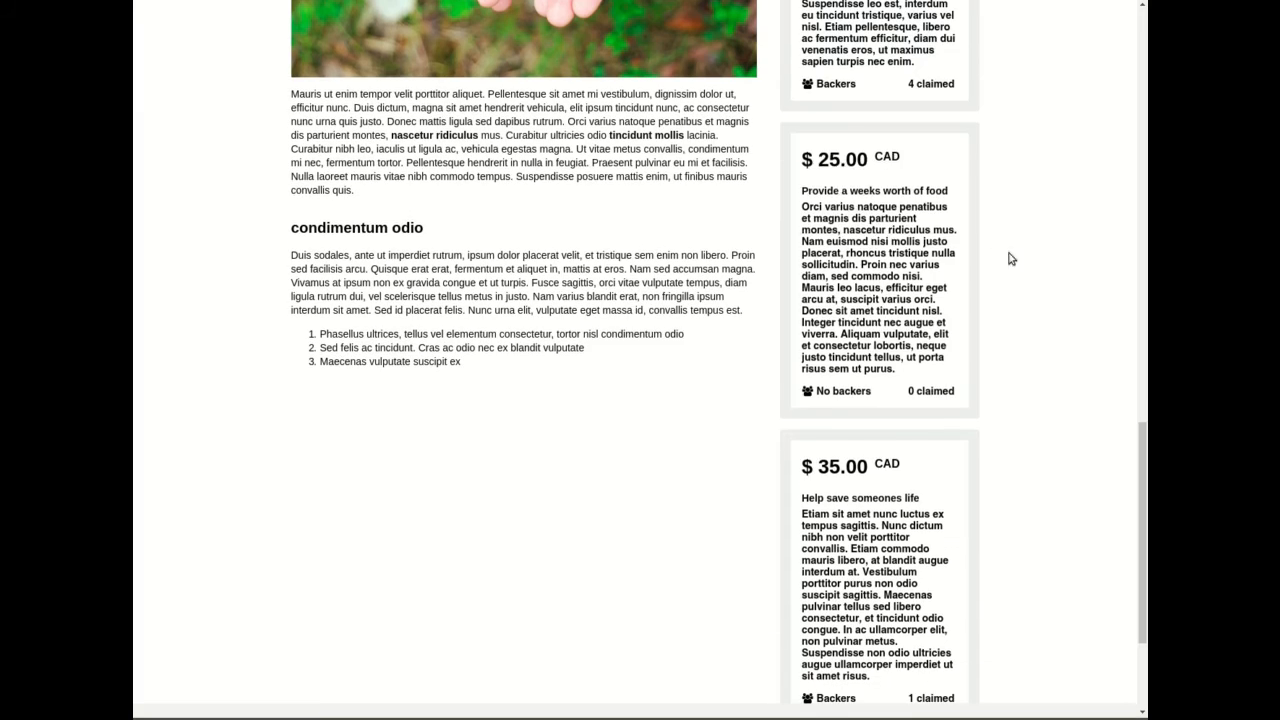
scroll(1025, 265, down, 3)
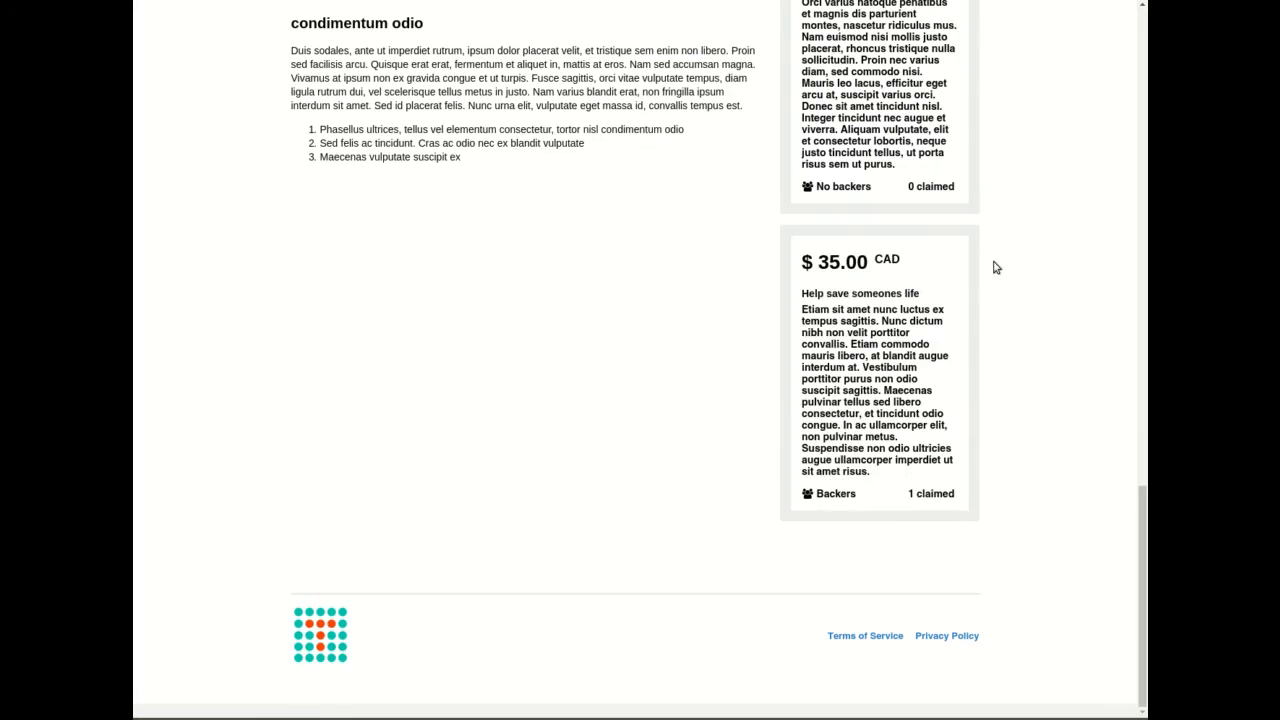
mouse_move(876, 299)
scroll(1000, 266, up, 8)
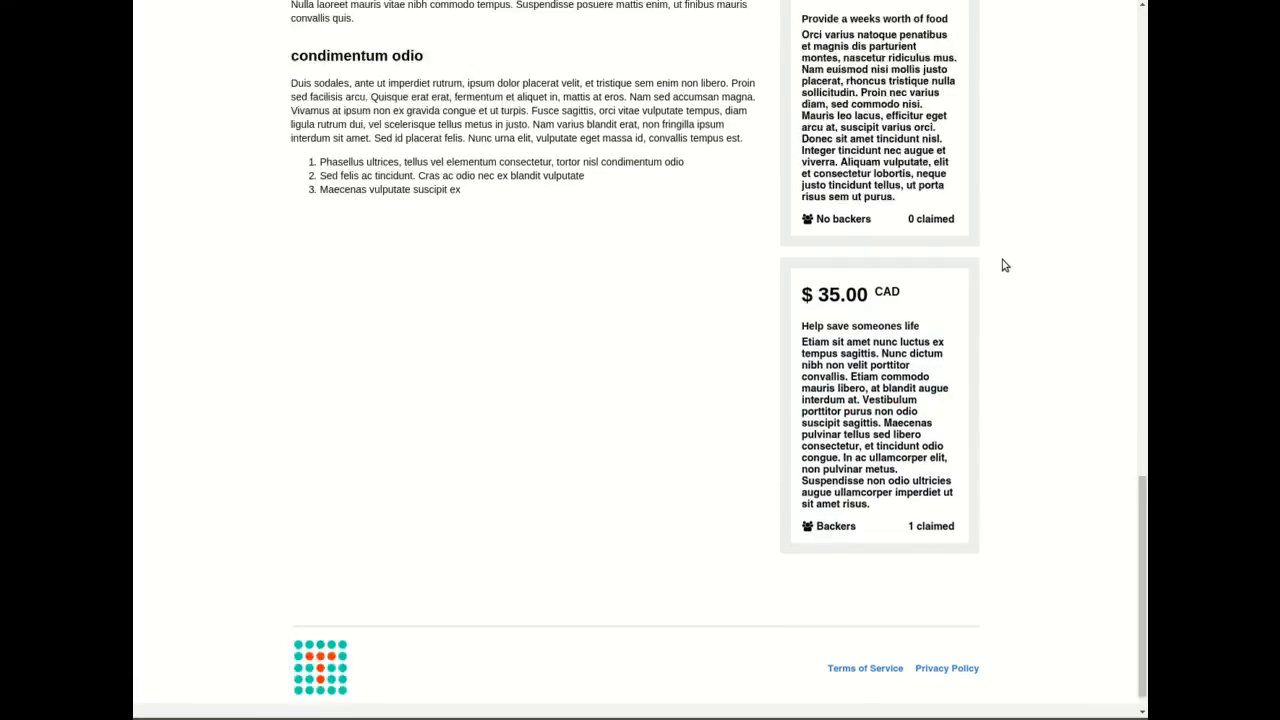
scroll(1005, 265, up, 7)
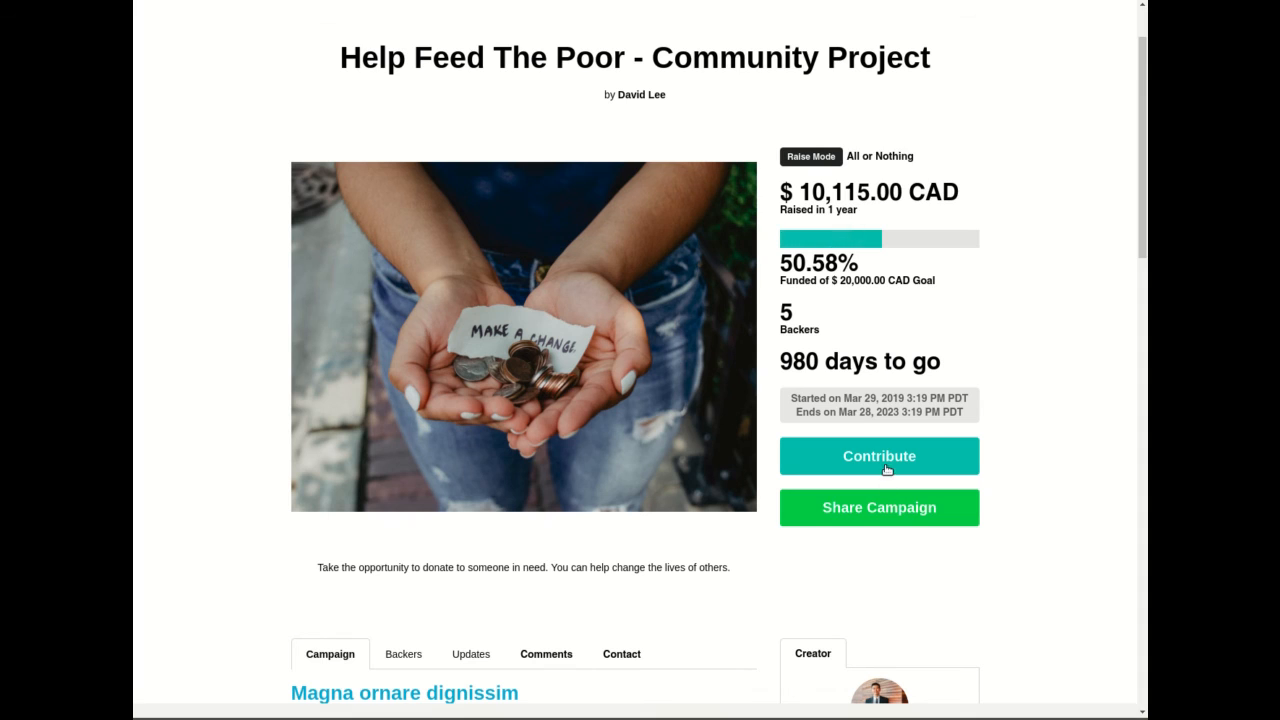
Step: Open the campaign's contribution form and review its account, Express Checkout, card, message, tip and payment sections
click(879, 458)
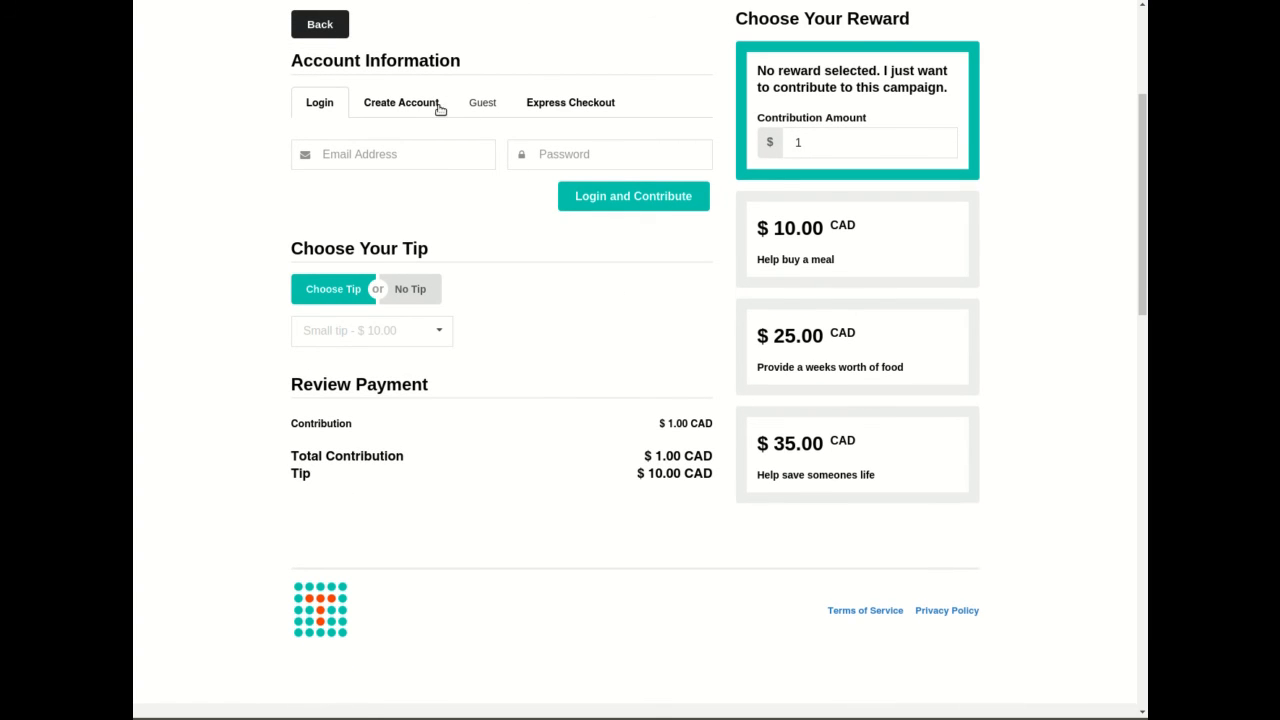
scroll(551, 222, down, 5)
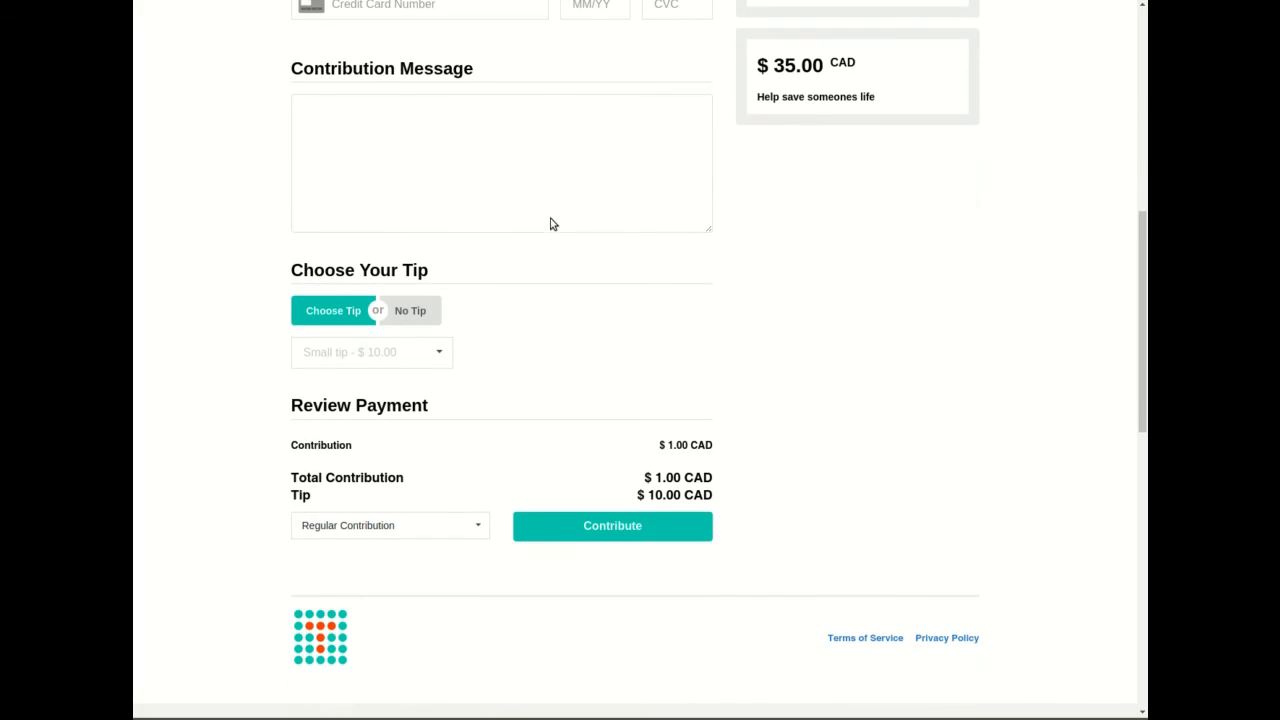
scroll(551, 220, up, 7)
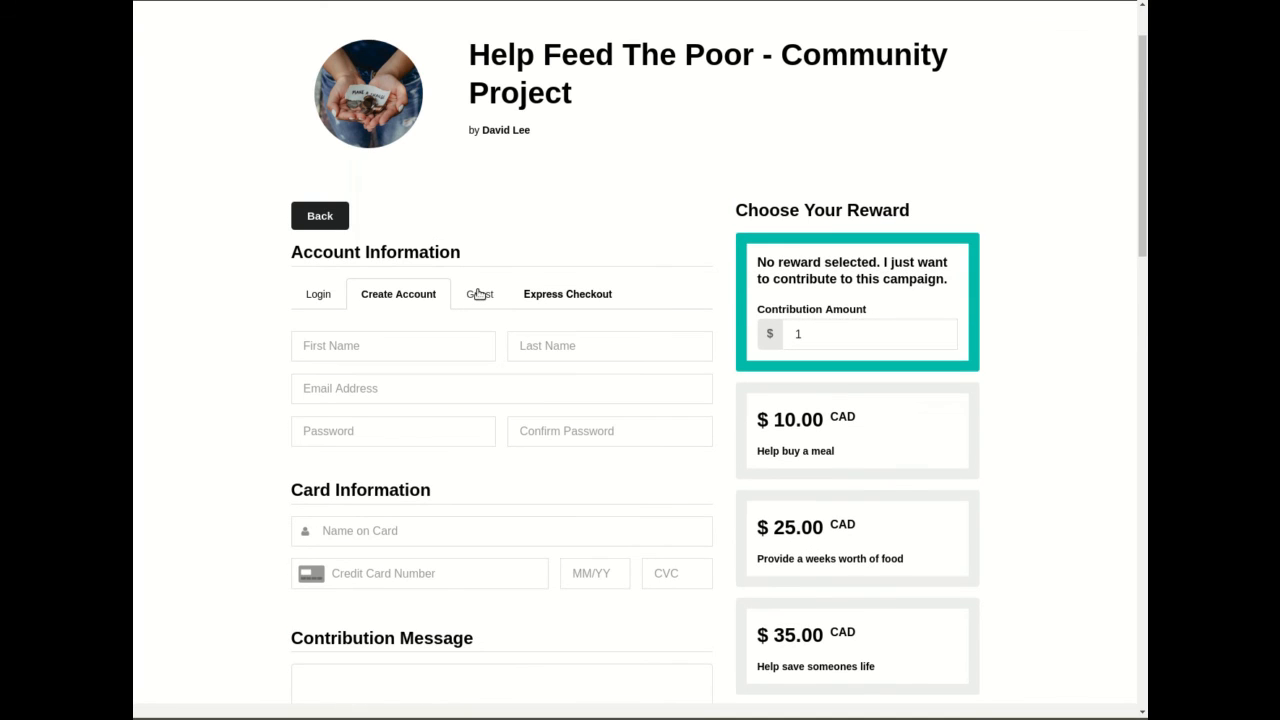
scroll(540, 258, down, 8)
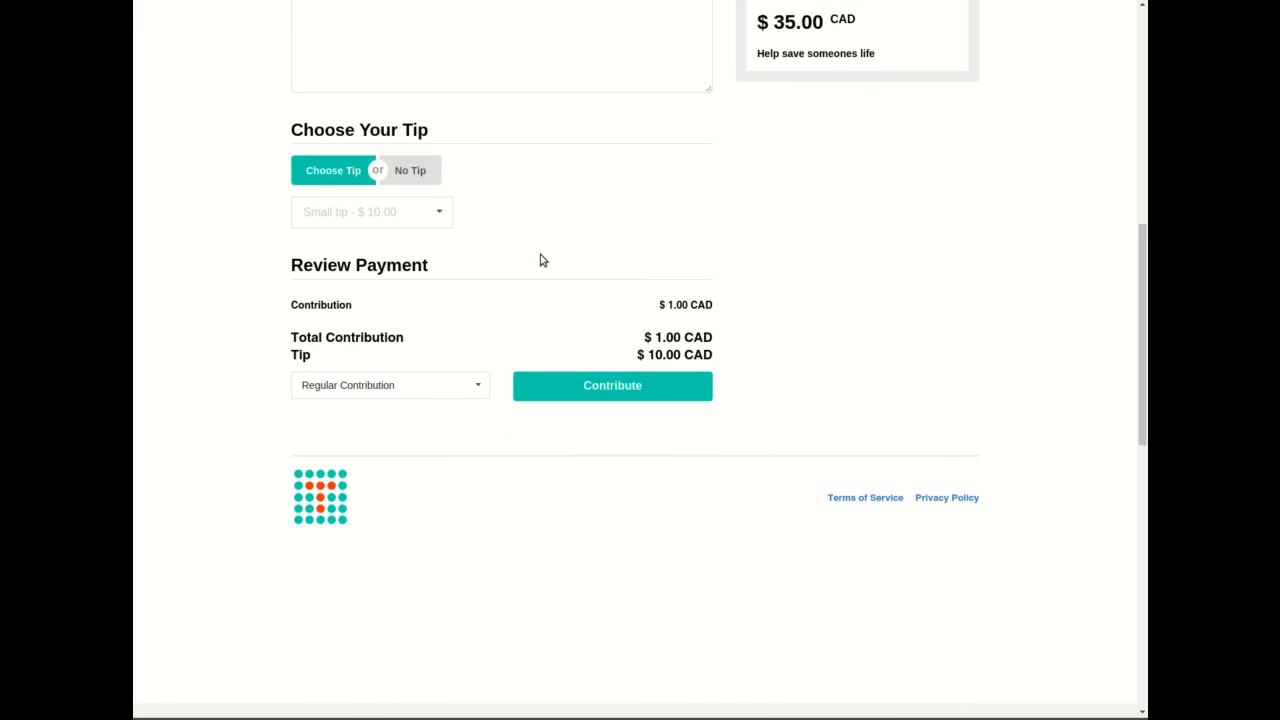
scroll(543, 260, up, 4)
scroll(545, 238, up, 2)
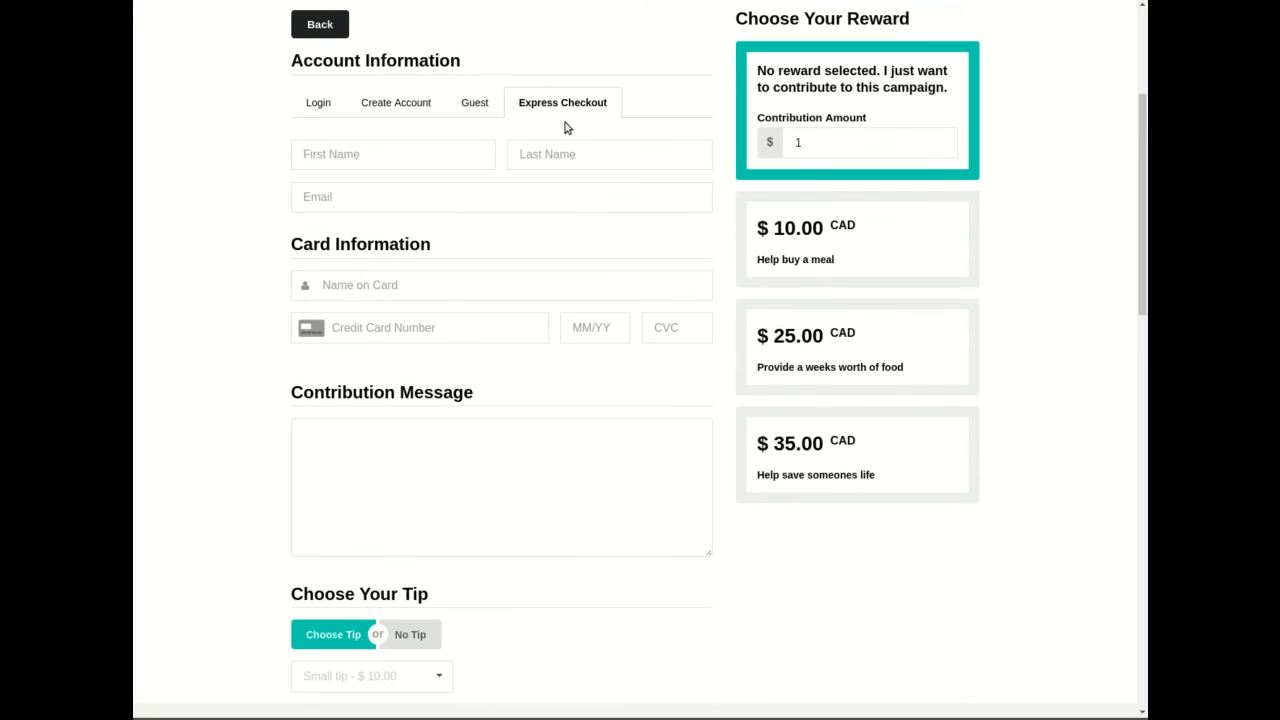
scroll(577, 140, down, 5)
scroll(577, 137, up, 4)
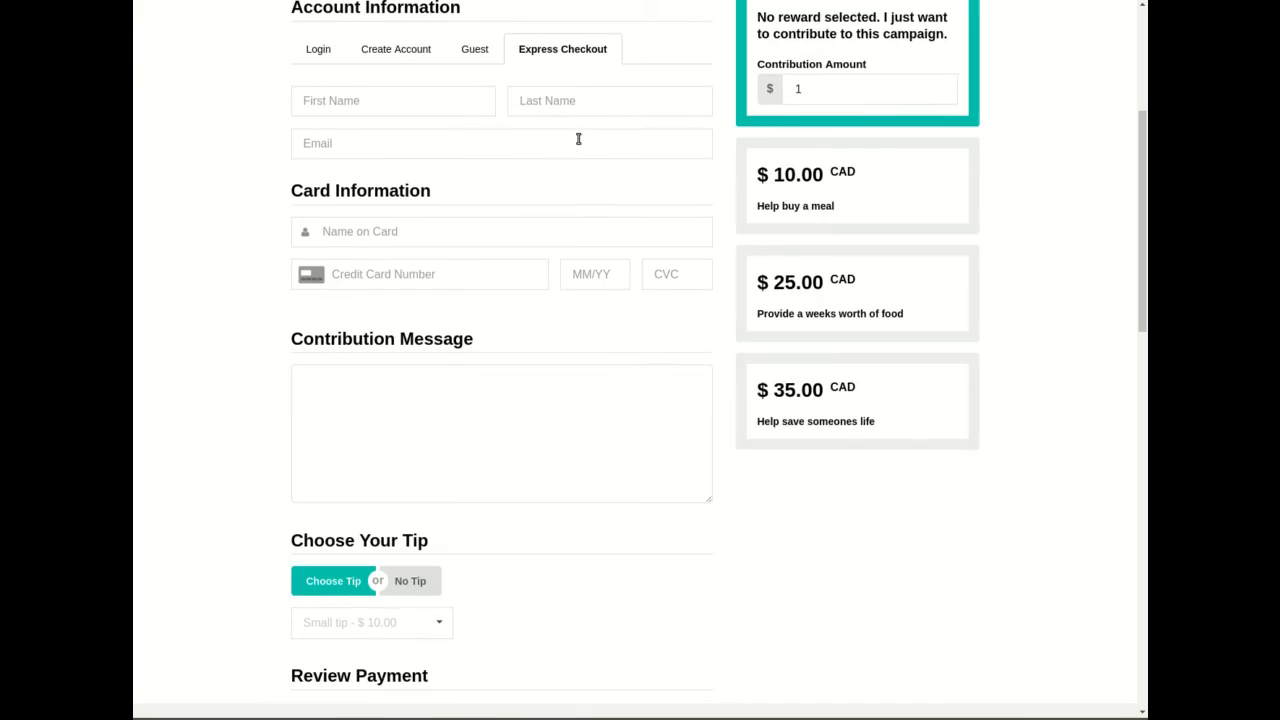
scroll(578, 139, up, 5)
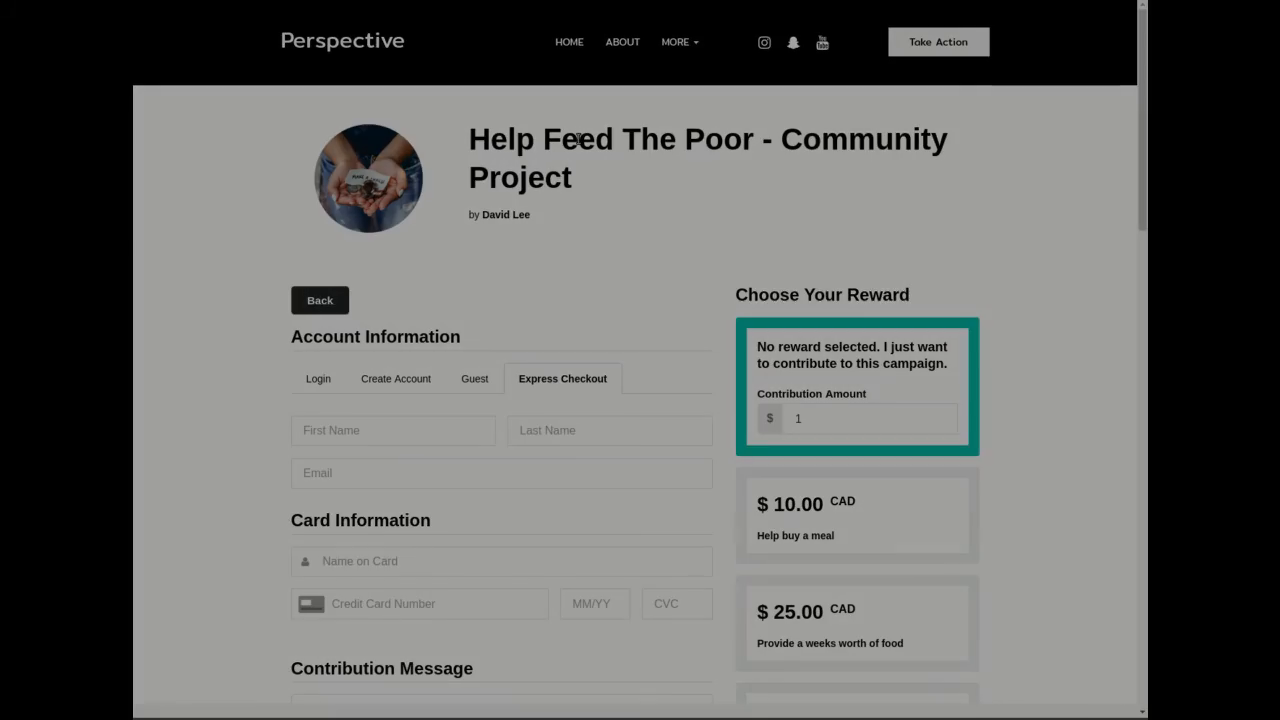